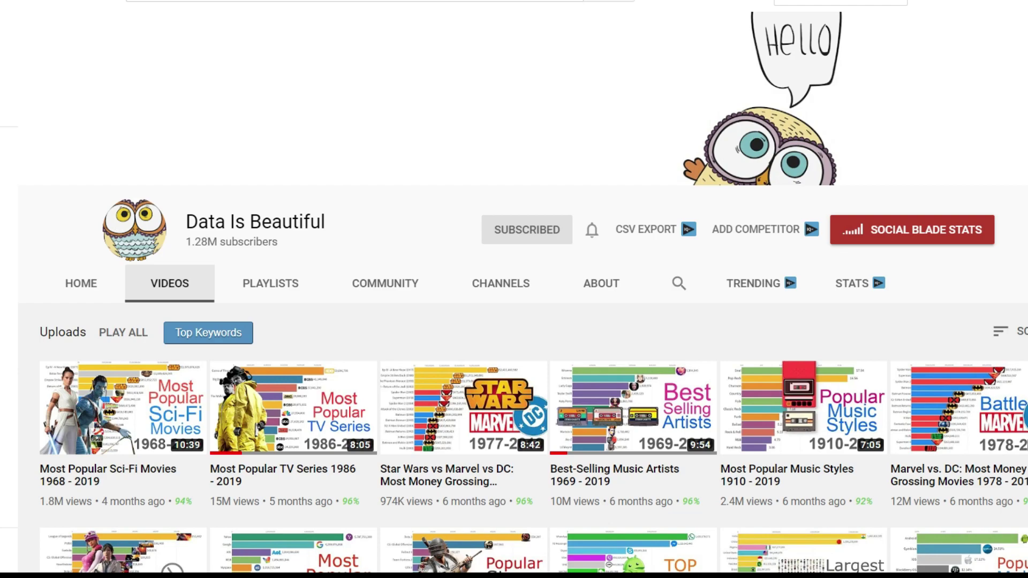
pyautogui.scroll(-5, 523, 300)
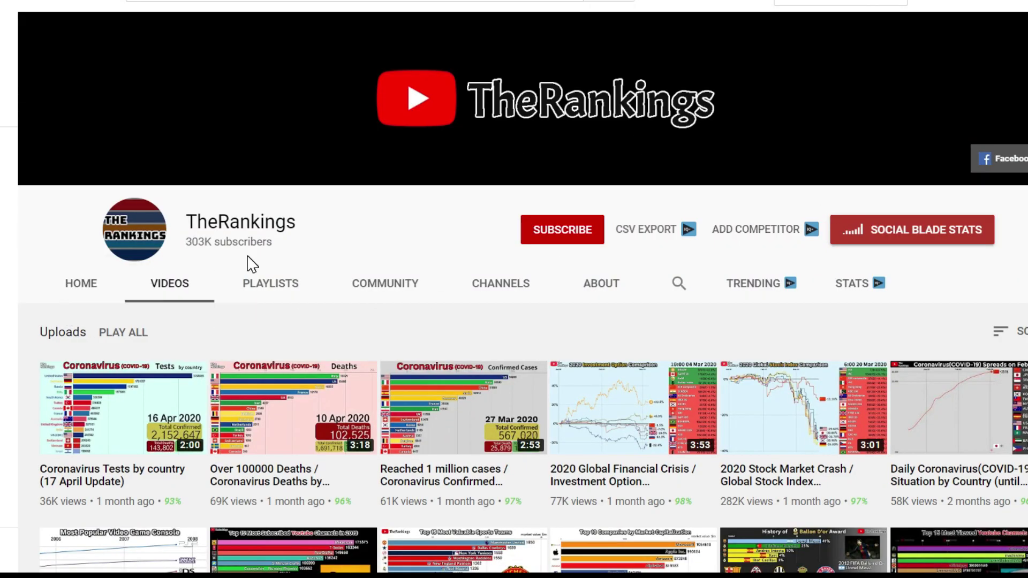
pyautogui.scroll(-5, 523, 300)
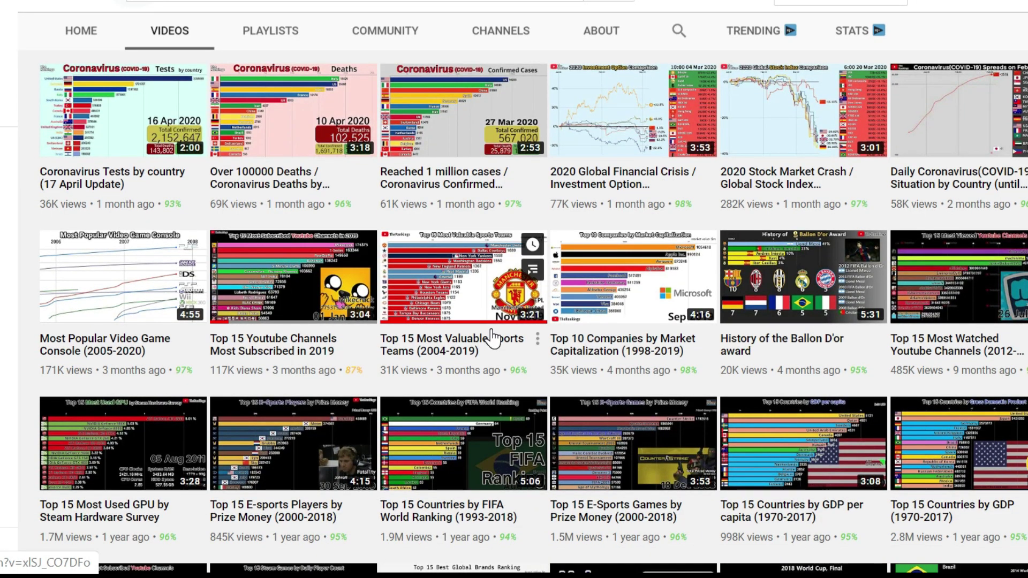
pyautogui.moveTo(452, 376)
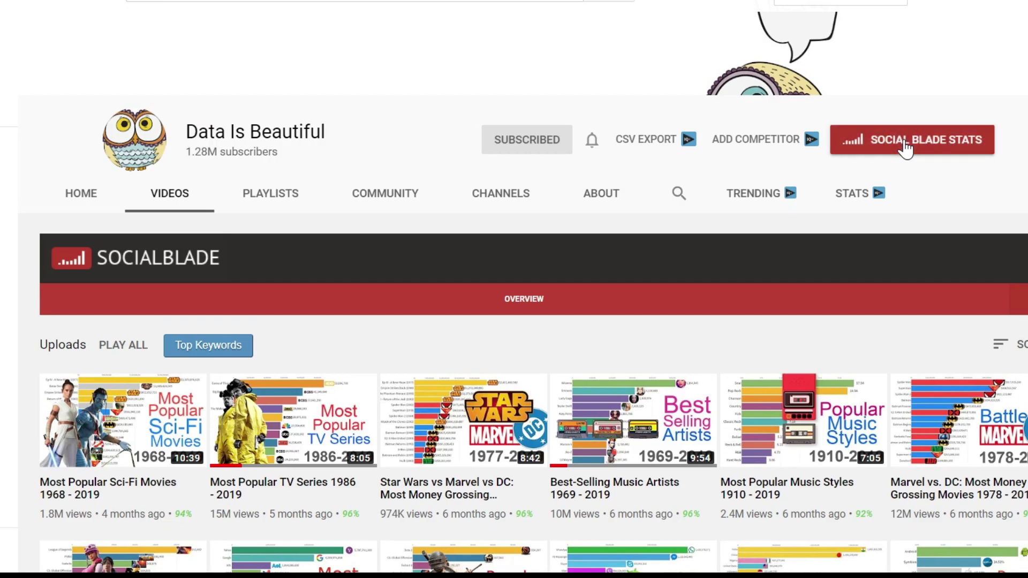
# Show Social Blade growth statistics for the Data Is Beautiful, TheRankings and Animated Stats channels
pyautogui.click(905, 147)
pyautogui.scroll(-4, 514, 322)
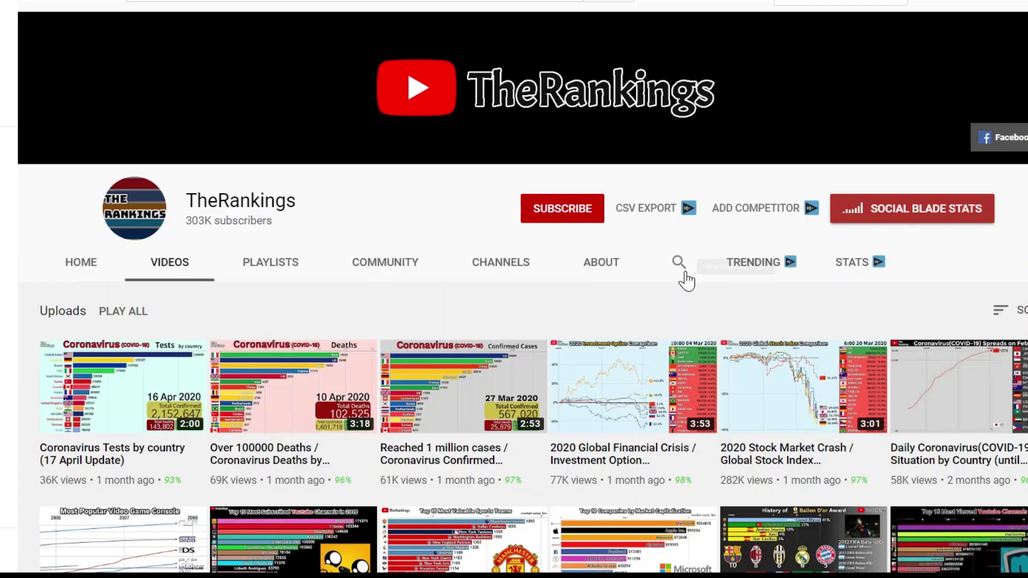
pyautogui.click(902, 215)
pyautogui.scroll(-4, 760, 313)
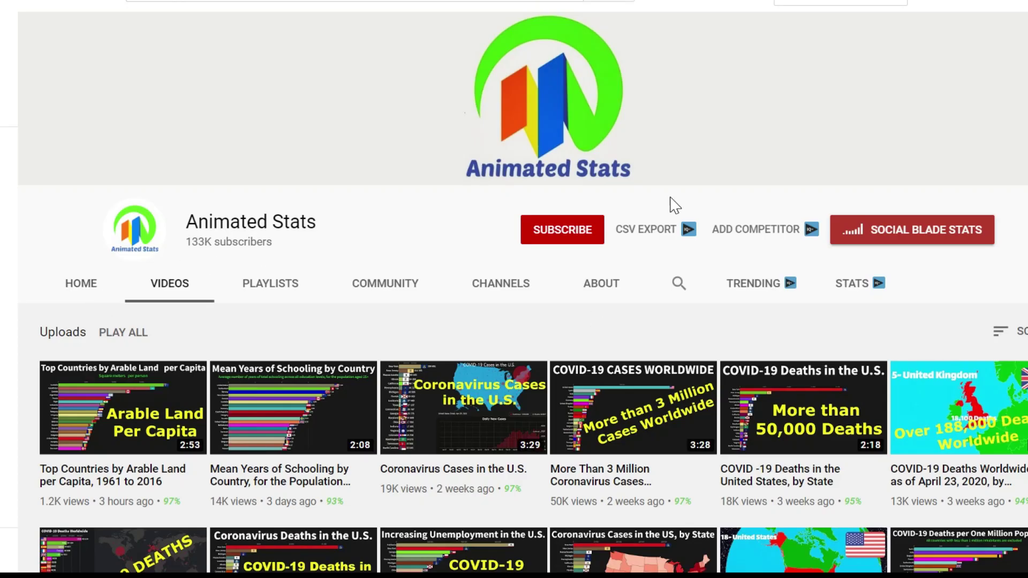
pyautogui.scroll(-7, 514, 321)
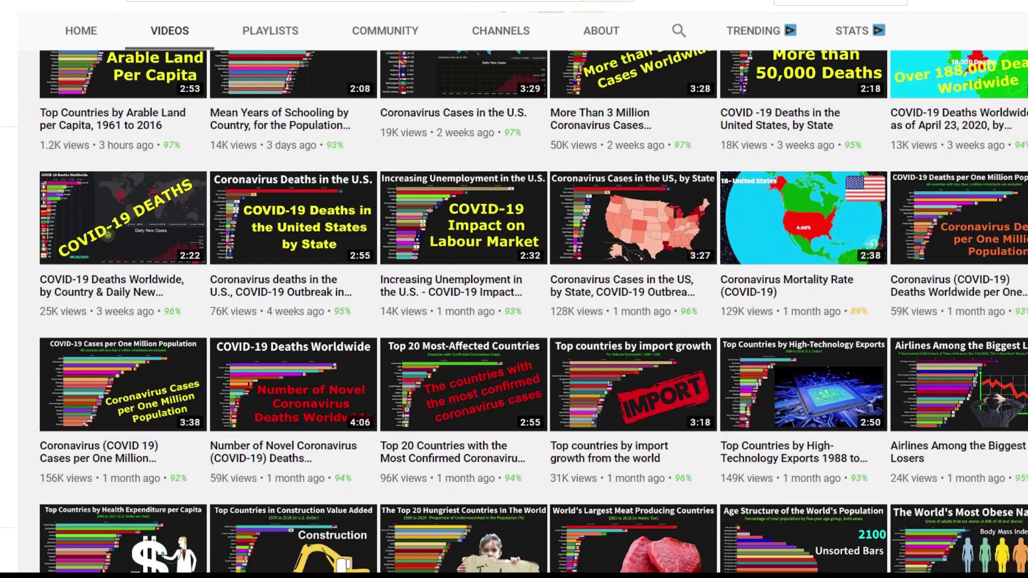
pyautogui.scroll(-5, 819, 271)
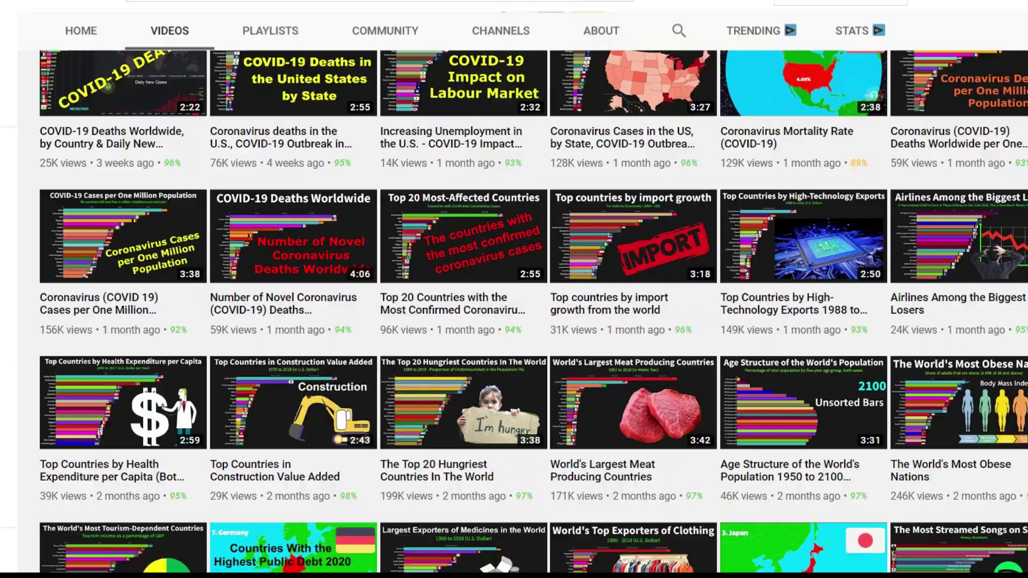
pyautogui.scroll(-4, 514, 311)
pyautogui.scroll(-4, 514, 310)
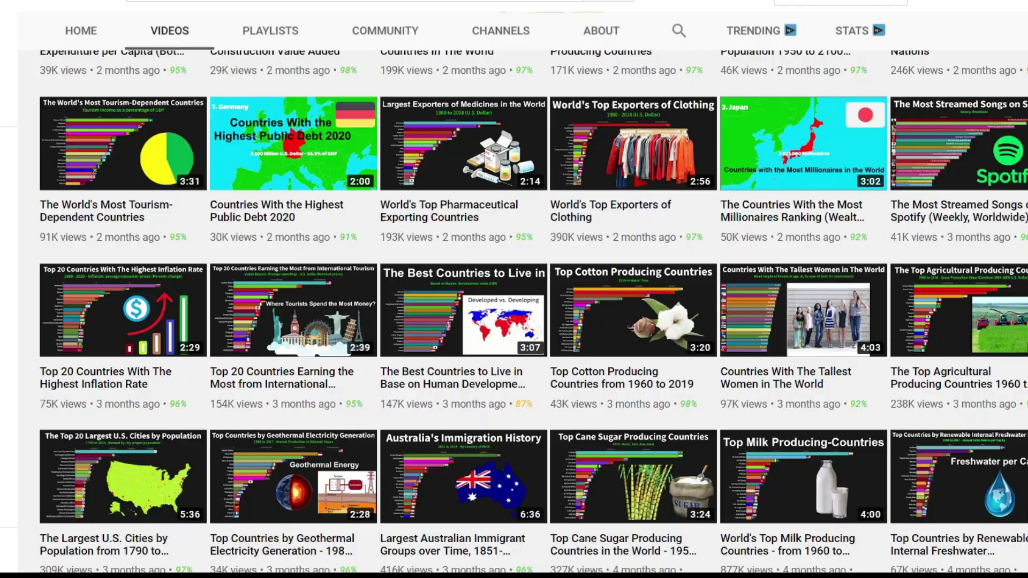
pyautogui.press('Home')
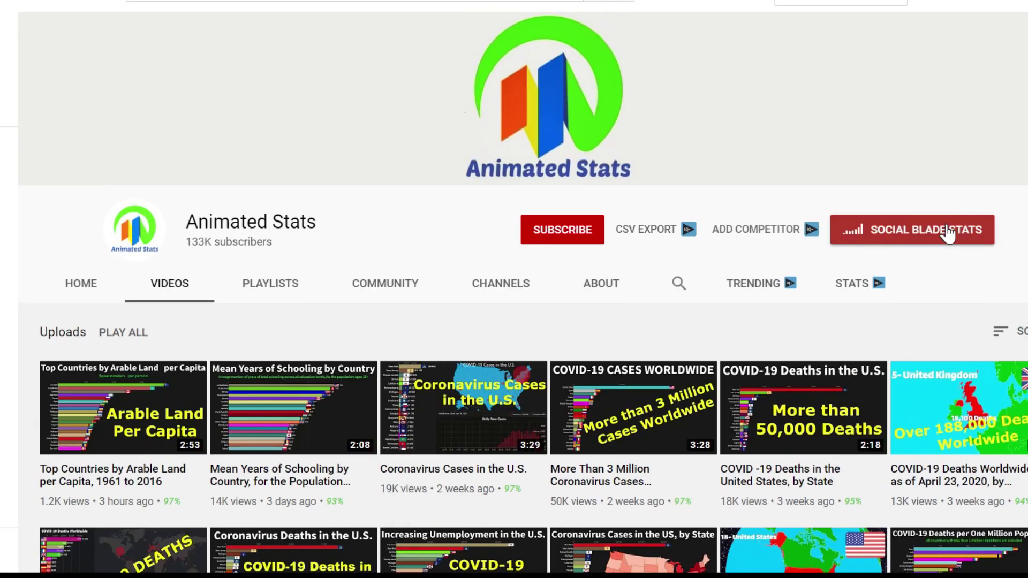
pyautogui.click(902, 231)
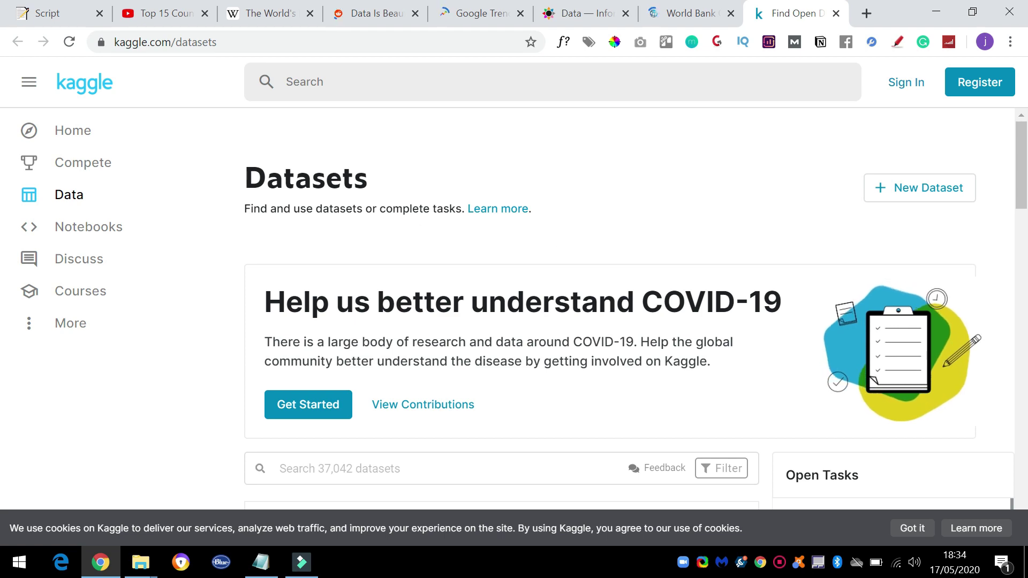
# Scroll down through the Kaggle dataset listings
pyautogui.scroll(-7, 683, 184)
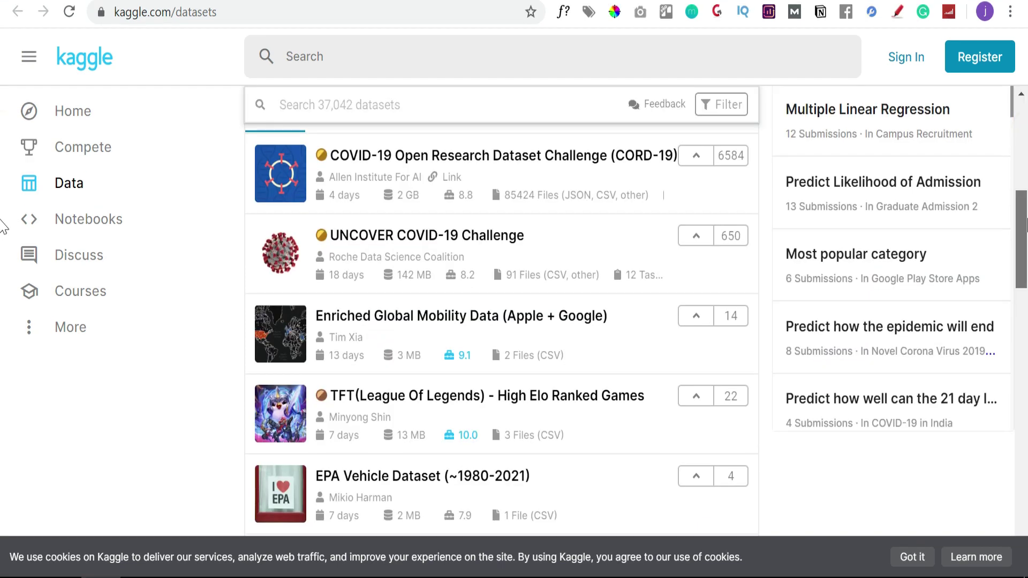
pyautogui.moveTo(1025, 224); pyautogui.dragTo(1025, 307)
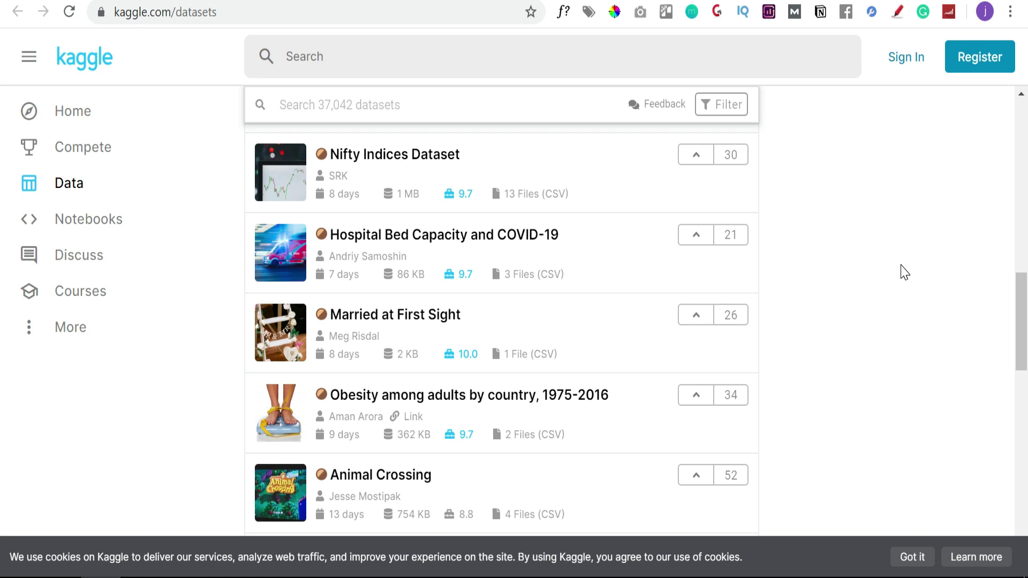
pyautogui.moveTo(1015, 288); pyautogui.dragTo(1018, 361)
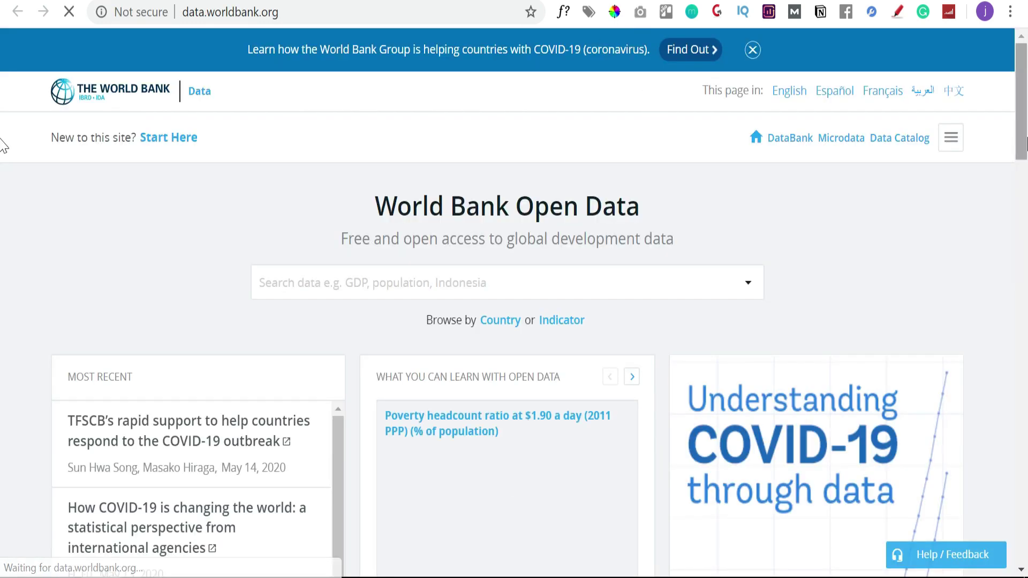
# Scroll through the World Bank Open Data home page
pyautogui.scroll(-4, 3, 115)
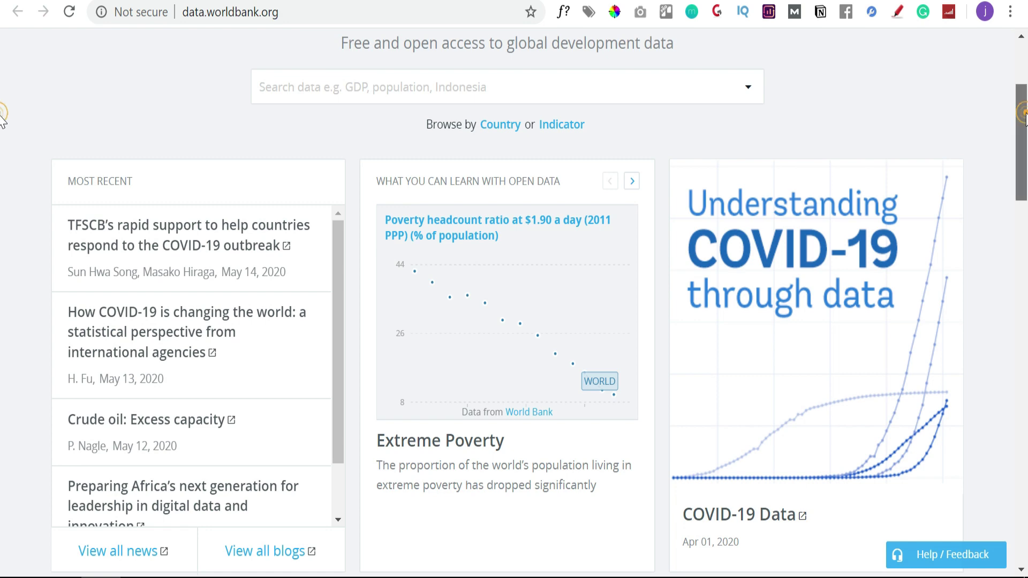
pyautogui.scroll(-2, 3, 115)
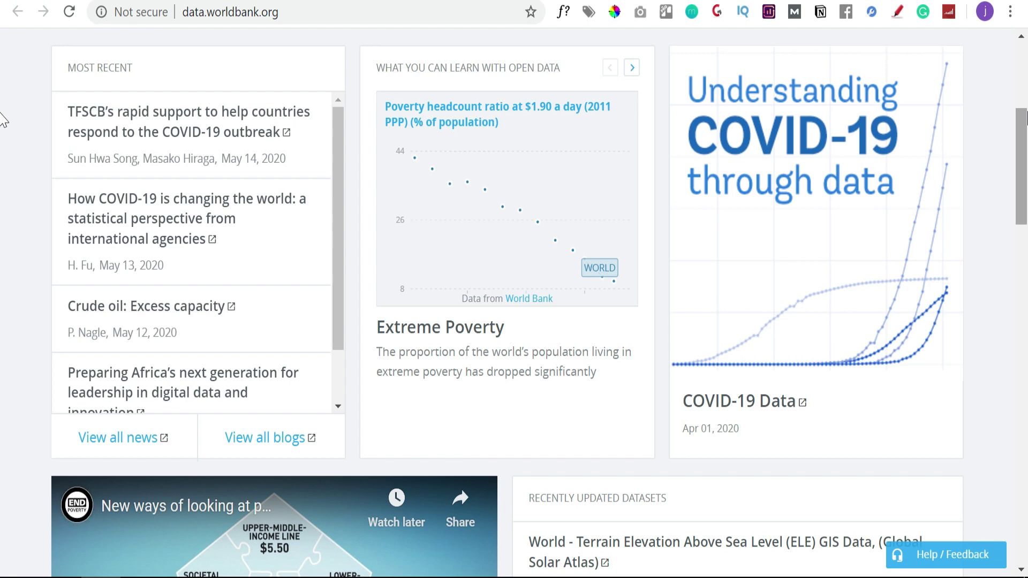
pyautogui.scroll(3, 2, 107)
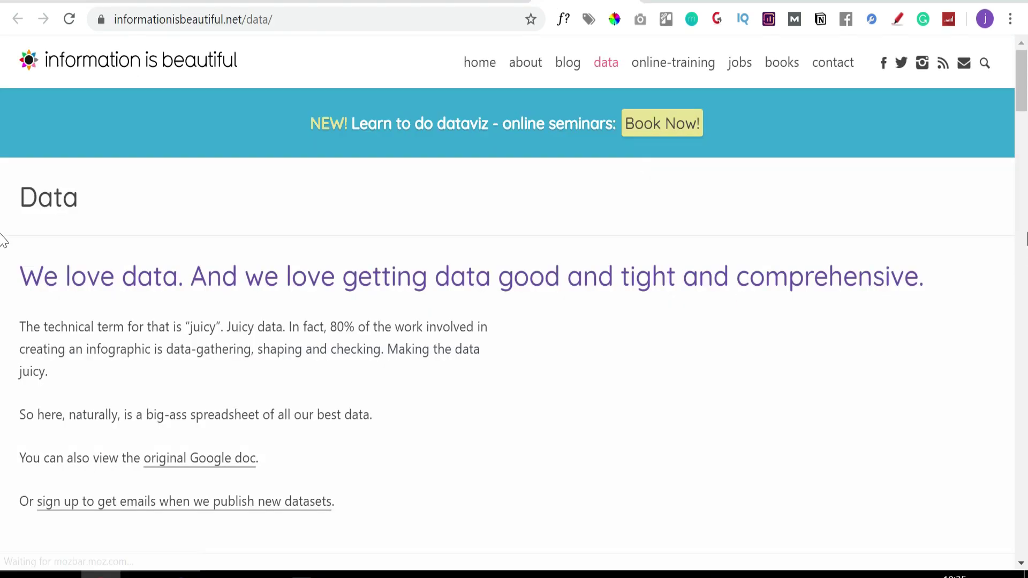
pyautogui.moveTo(1022, 88); pyautogui.dragTo(1022, 136)
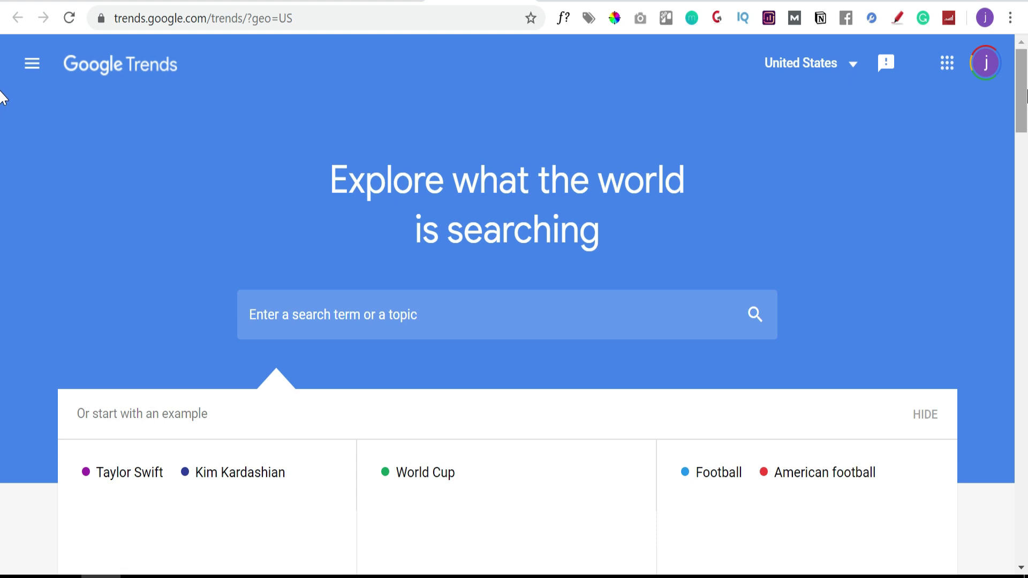
# Search Google Trends for 'affiliate mark' to explore affiliate marketing interest
pyautogui.scroll(-1, 2, 98)
pyautogui.scroll(-3, 2, 98)
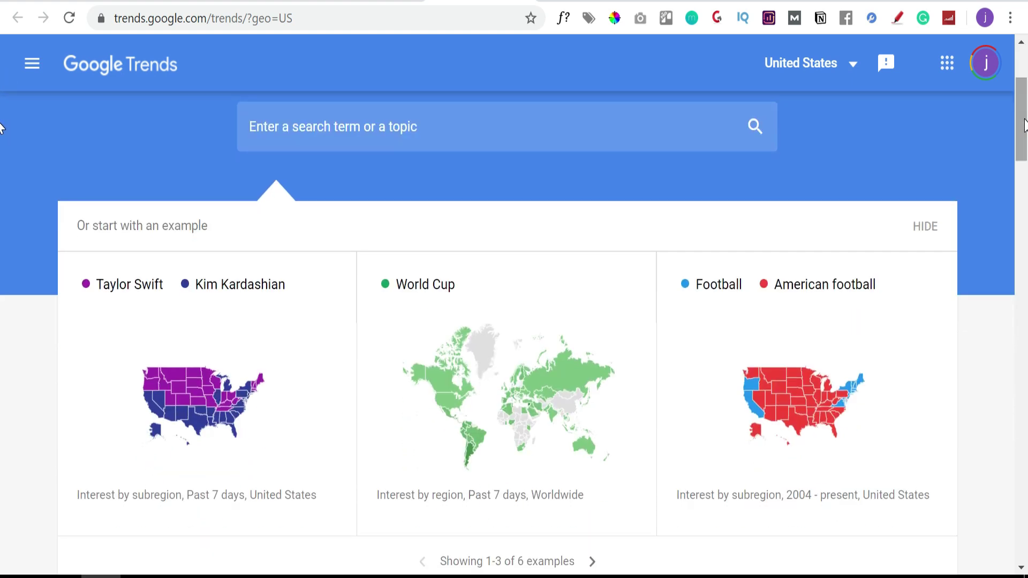
pyautogui.scroll(3, 1, 115)
pyautogui.click(404, 291)
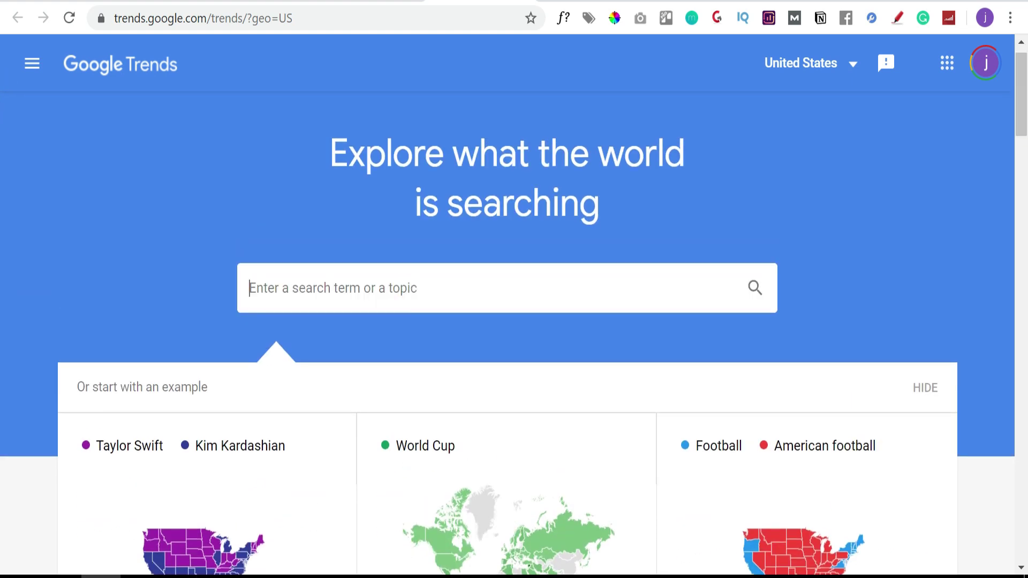
pyautogui.write('affiliate')
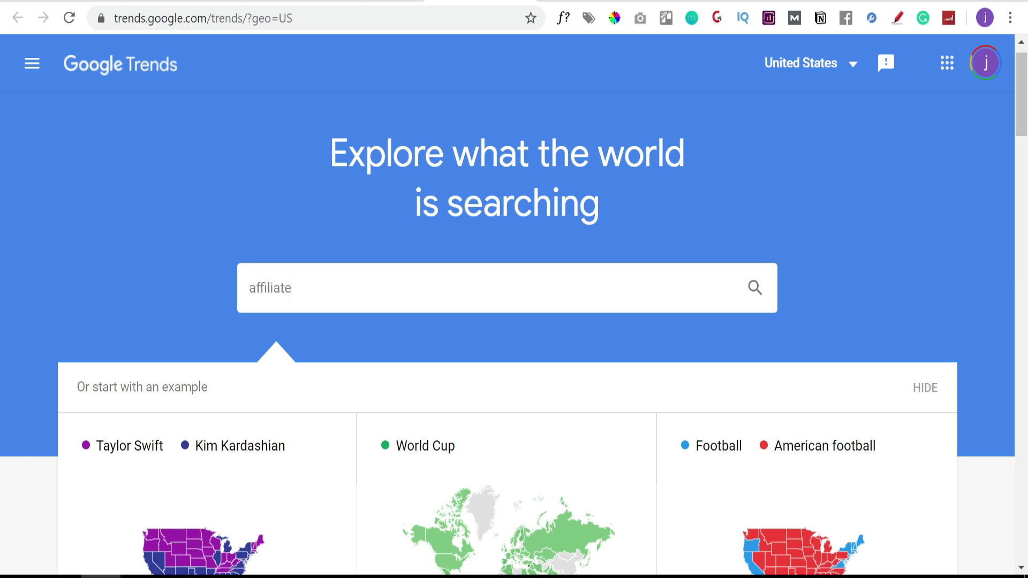
pyautogui.write(' marketing')
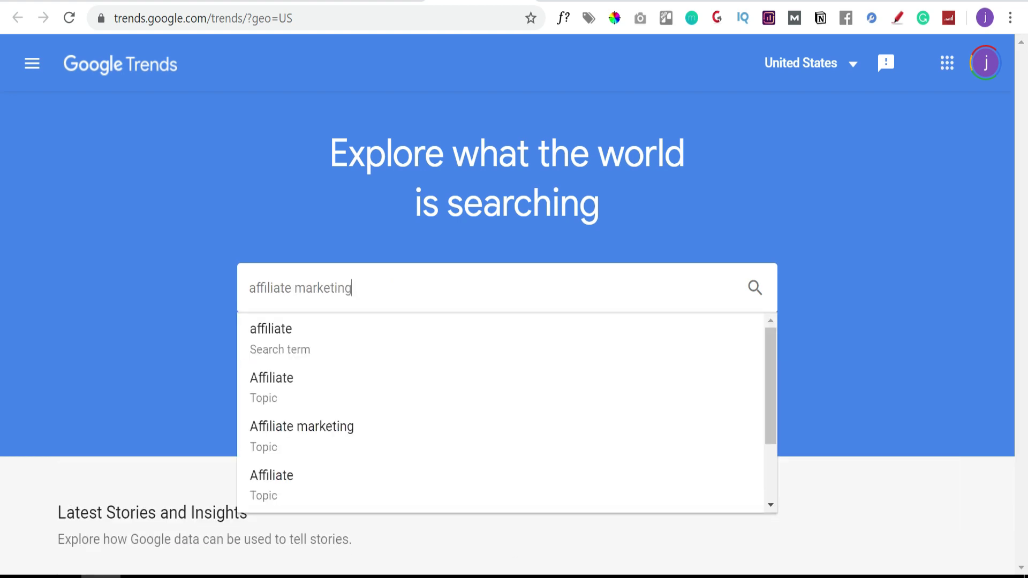
pyautogui.press('Return')
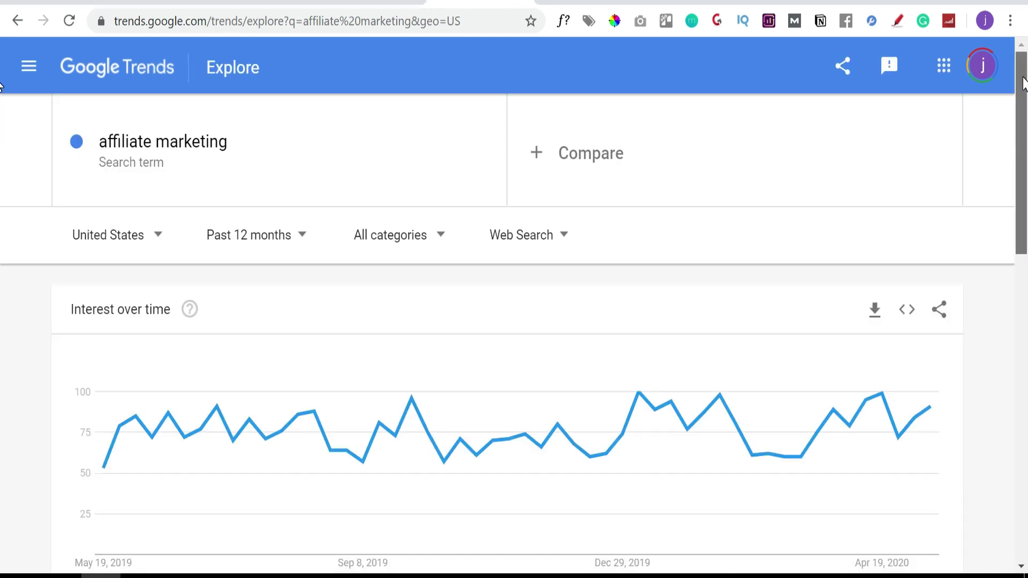
# Keep the Past 12 months time range and scroll to the Interest over time chart
pyautogui.scroll(-2, 1023, 83)
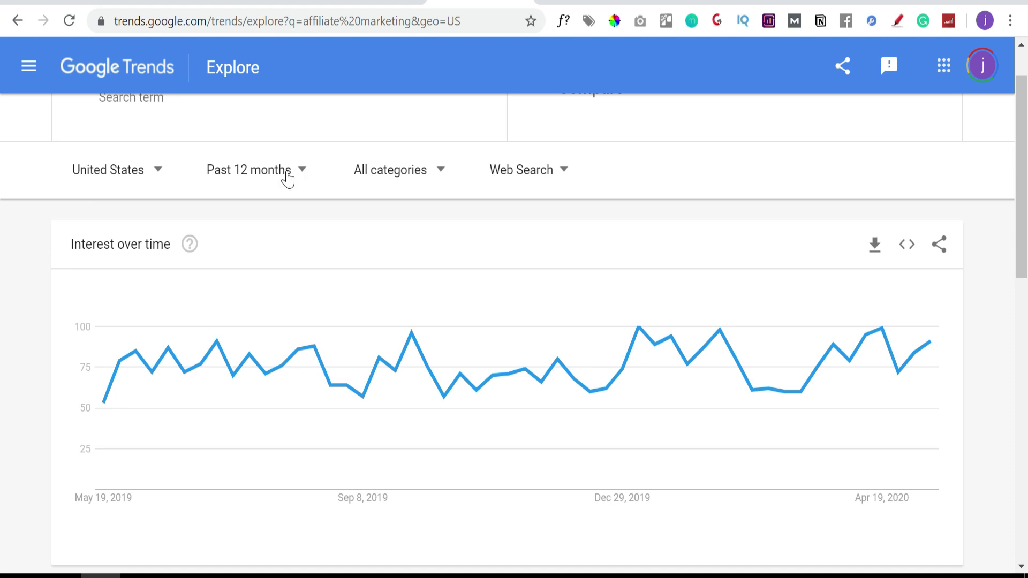
pyautogui.moveTo(1023, 126); pyautogui.dragTo(1024, 136)
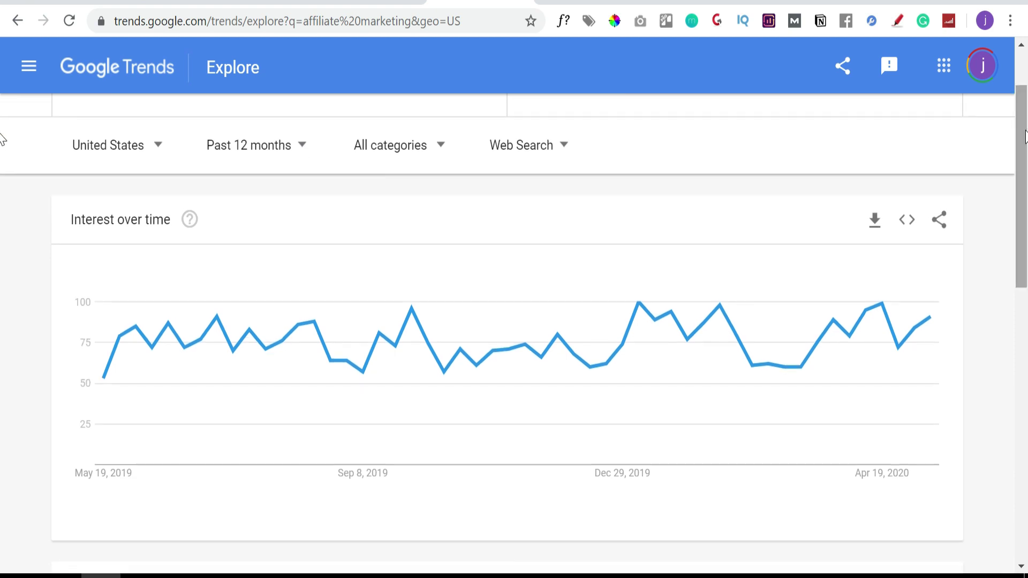
pyautogui.click(278, 145)
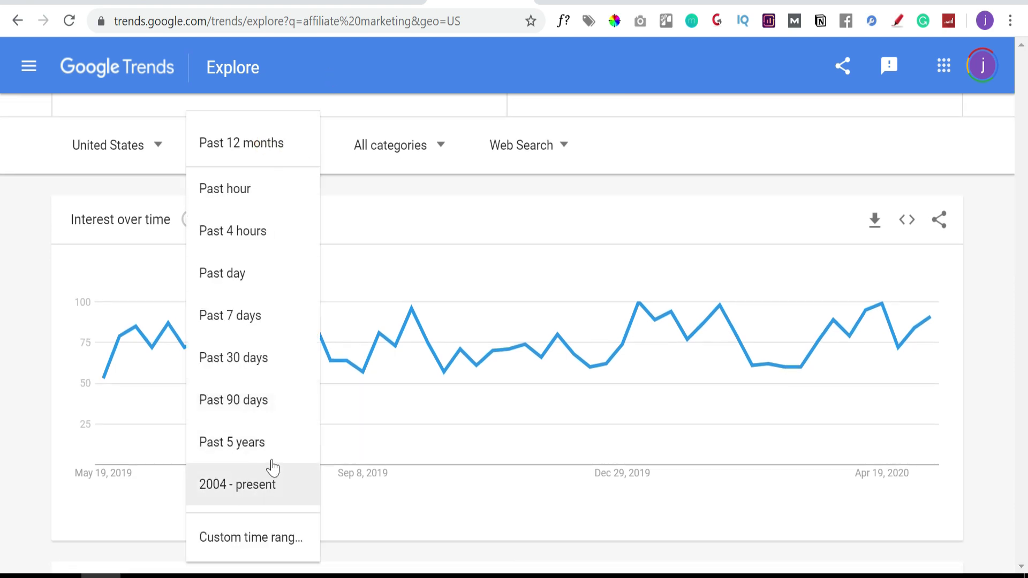
pyautogui.click(965, 202)
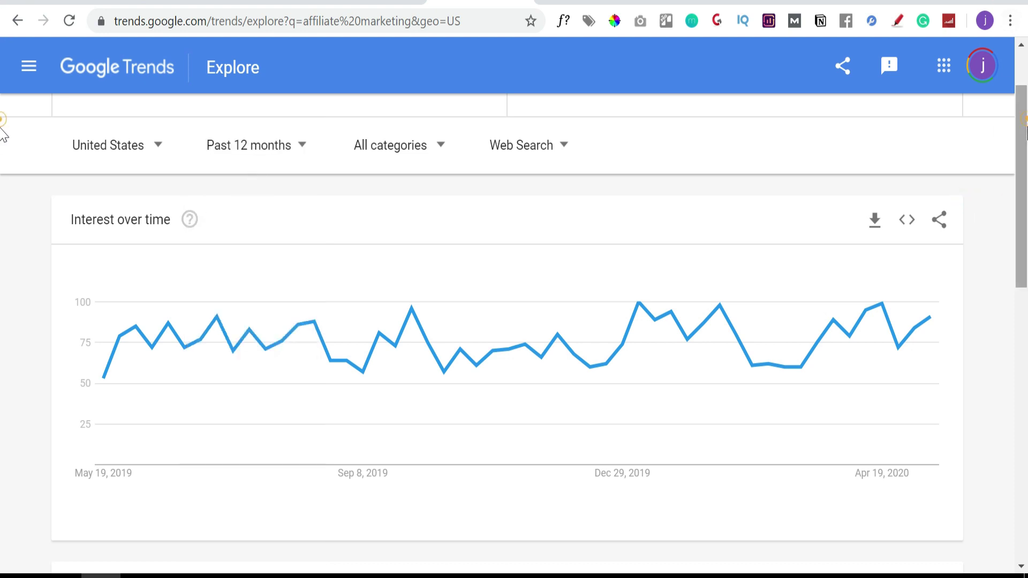
pyautogui.scroll(-2, 1023, 164)
pyautogui.moveTo(1026, 160); pyautogui.dragTo(1011, 417)
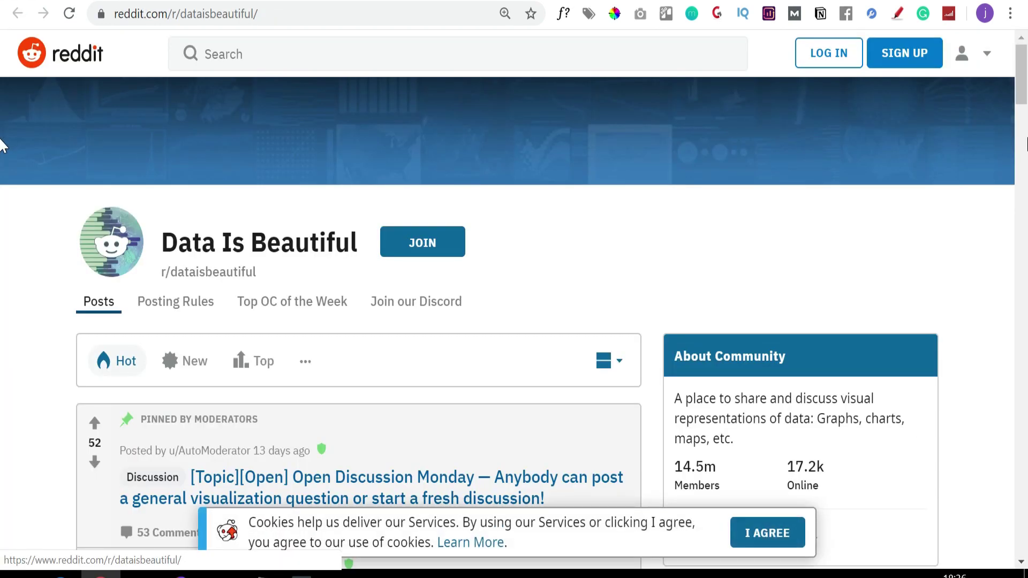
# Scroll the r/dataisbeautiful feed past a Covid-19 bar chart race to the Jeff Bezos net worth post
pyautogui.scroll(-2, 1023, 69)
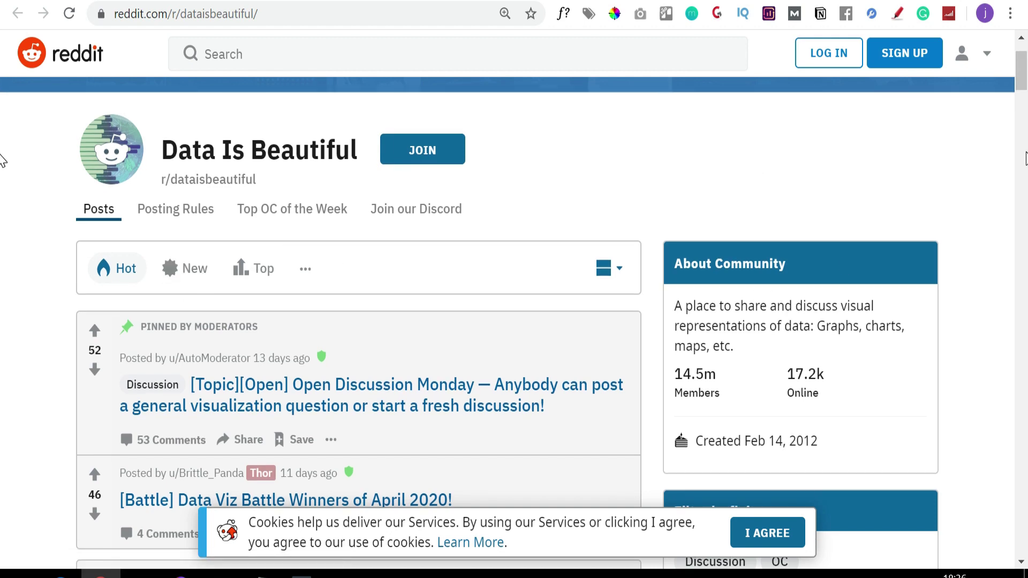
pyautogui.moveTo(1022, 69); pyautogui.dragTo(1013, 199)
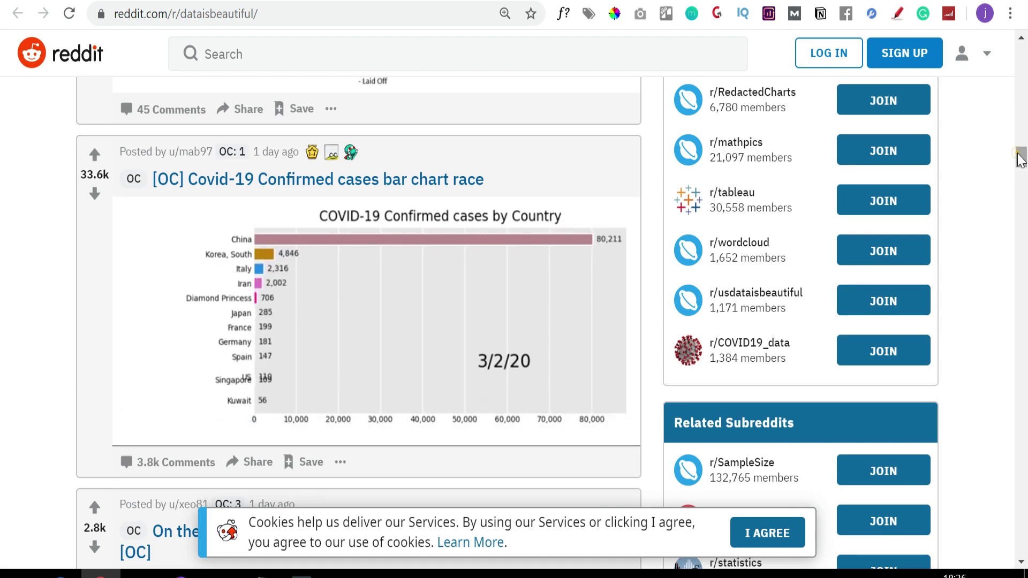
pyautogui.moveTo(1020, 158); pyautogui.dragTo(1023, 179)
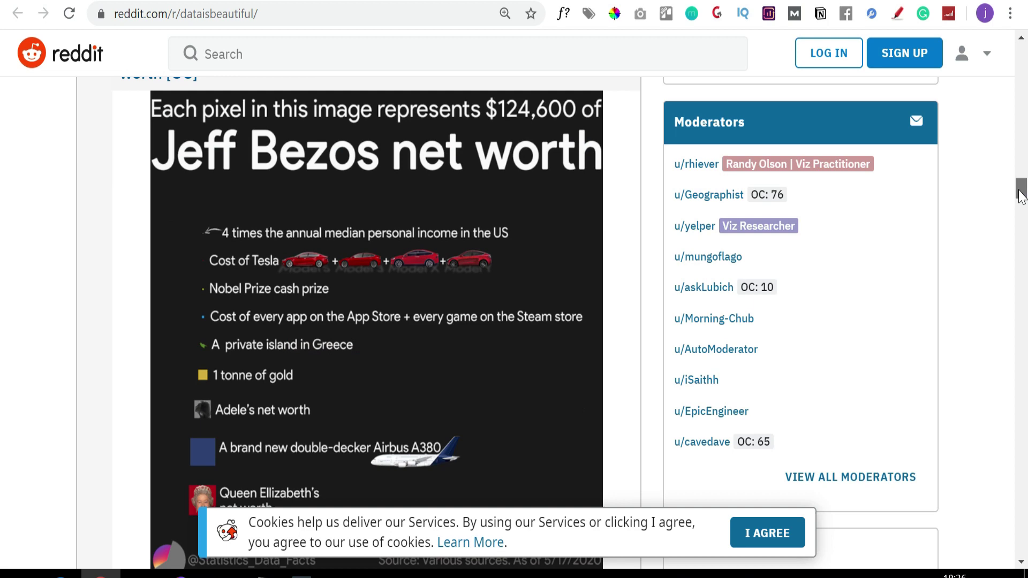
pyautogui.moveTo(1021, 194); pyautogui.dragTo(1021, 190)
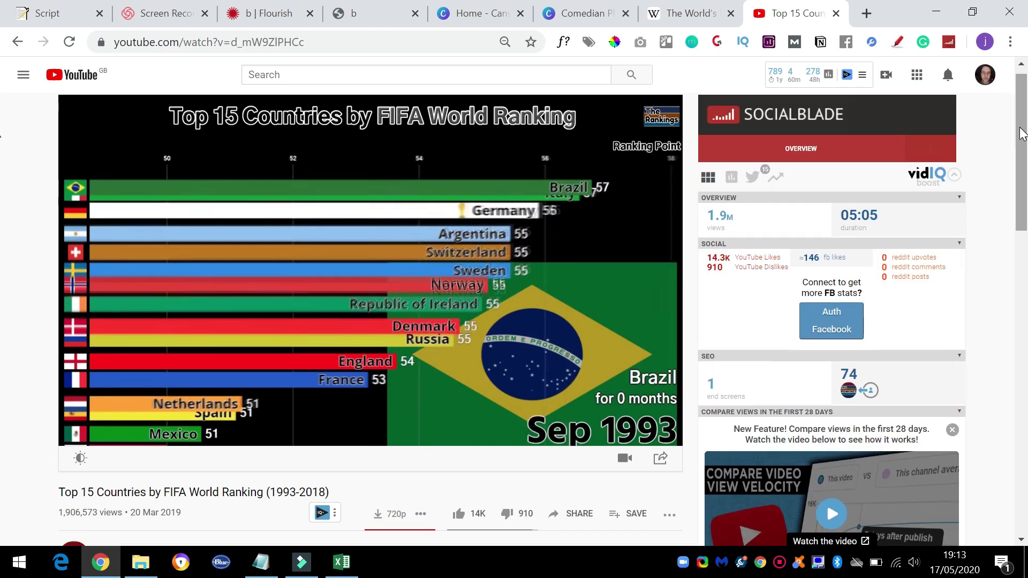
# Scroll down the FIFA World Ranking video page and expand its description to see the sources
pyautogui.moveTo(1022, 123); pyautogui.dragTo(1024, 140)
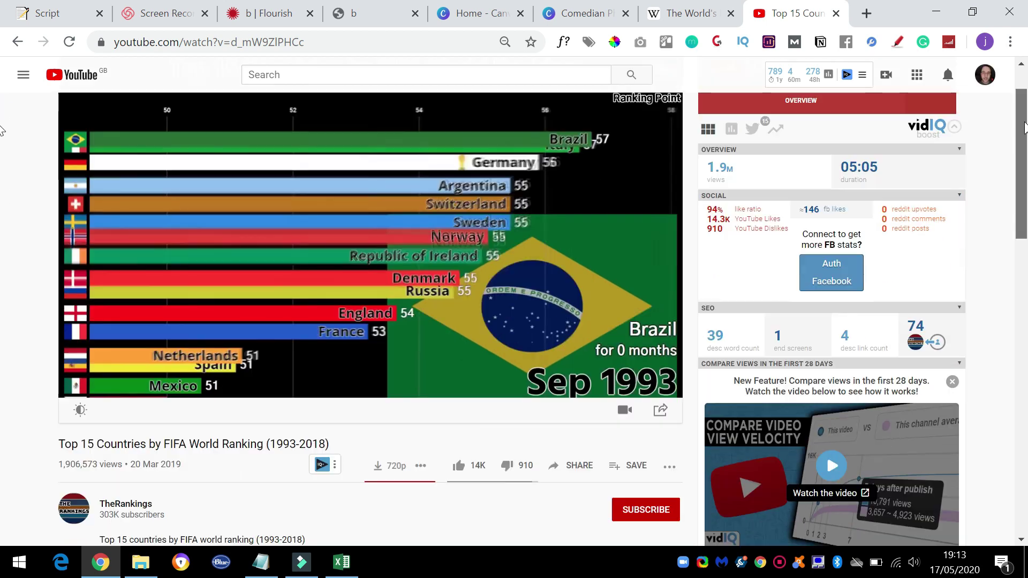
pyautogui.scroll(-2, 1024, 150)
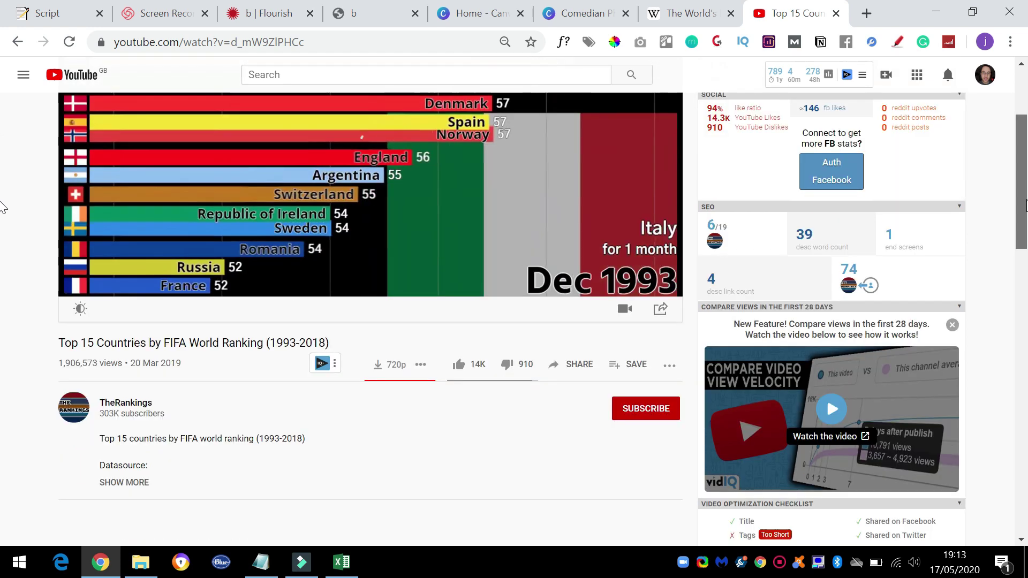
pyautogui.scroll(-3, 358, 395)
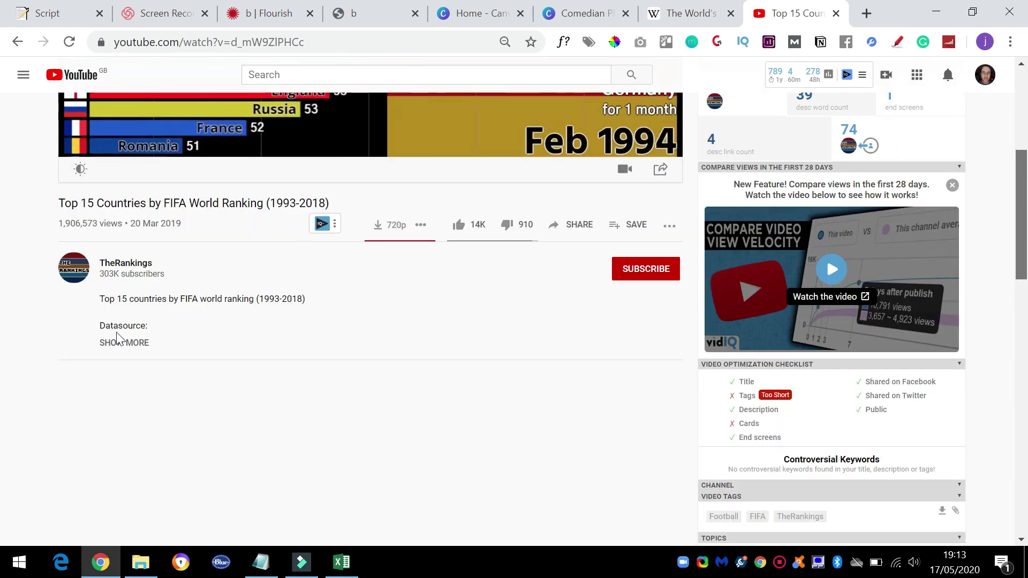
pyautogui.scroll(-2, 119, 354)
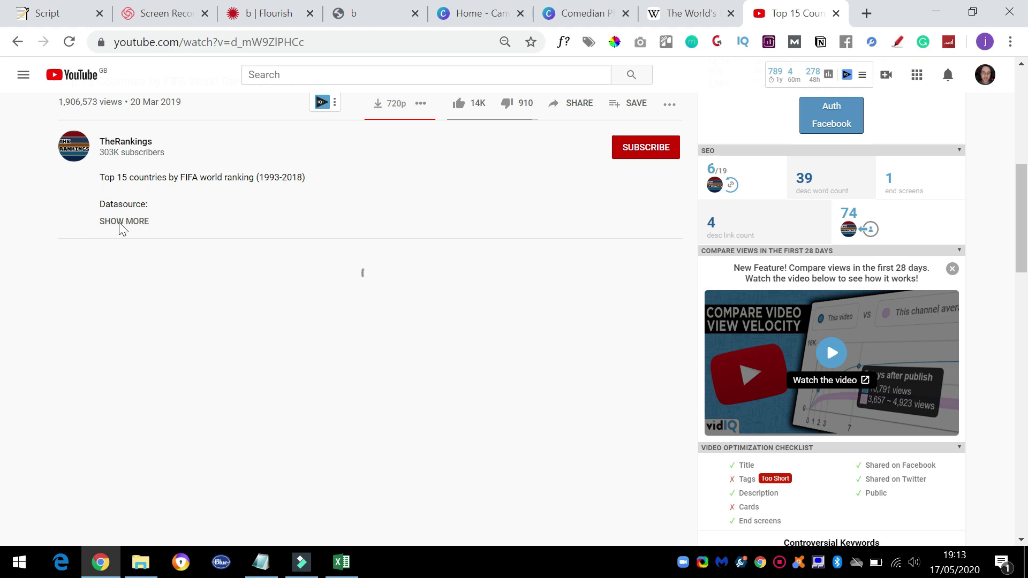
pyautogui.click(122, 228)
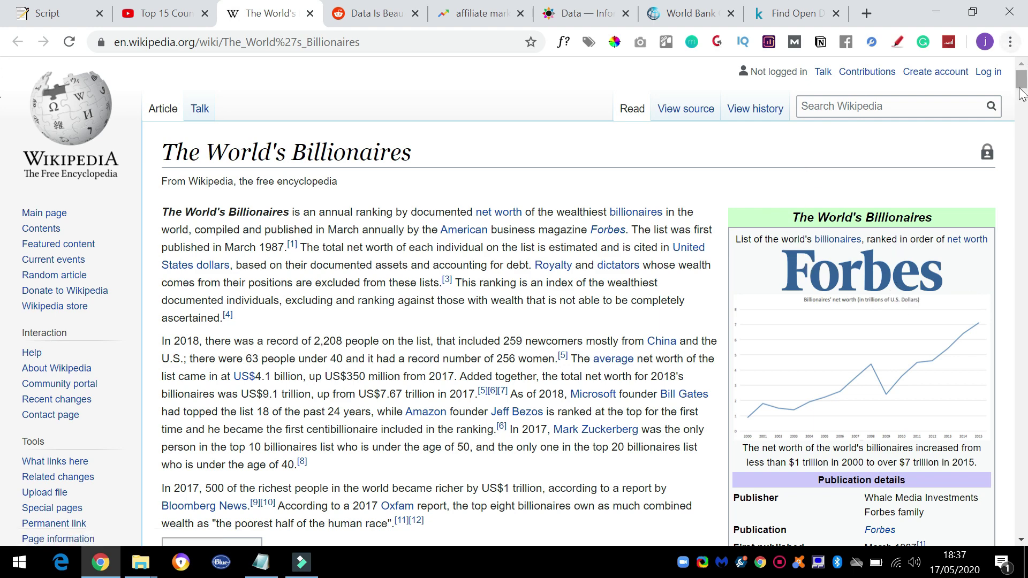
# Scroll The World's Billionaires Wikipedia article down toward its annual rankings
pyautogui.scroll(-1, 1022, 85)
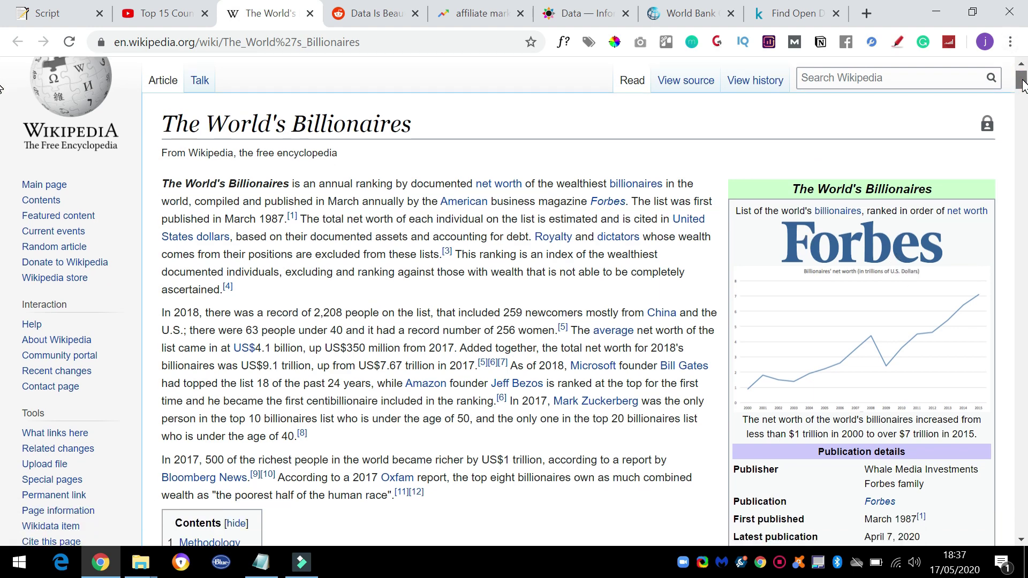
pyautogui.moveTo(1022, 86); pyautogui.dragTo(1023, 141)
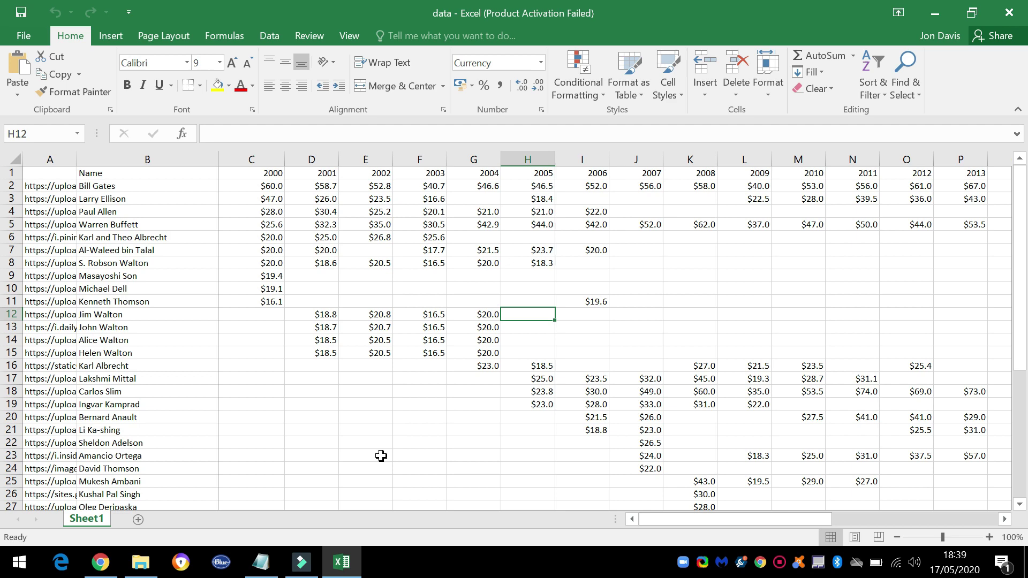
# Switch from the Excel data workbook to the Flourish My projects page with Alt+Tab
pyautogui.hotkey('alt', 'Tab')
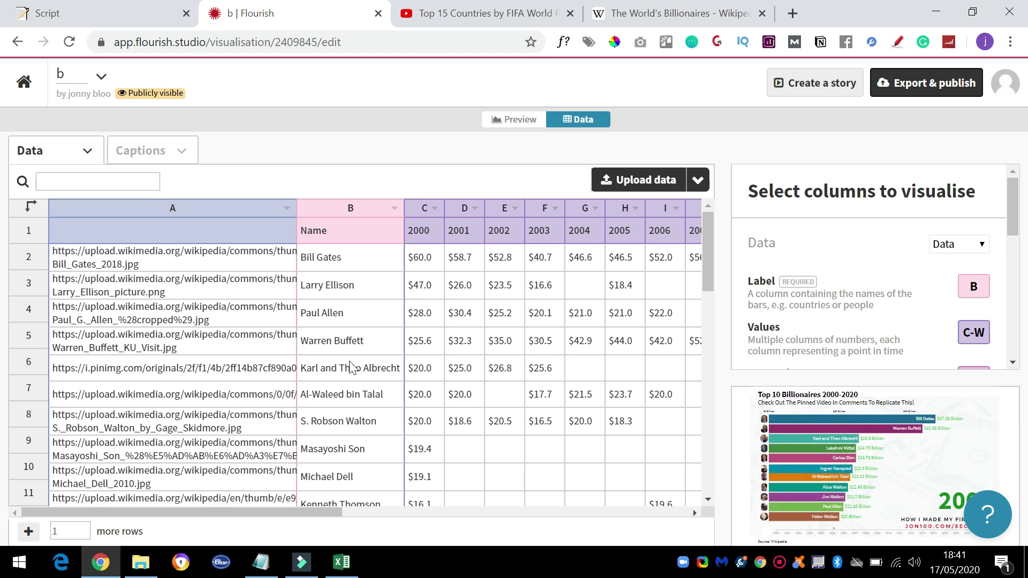
# Review project b's column mapping: labels from column B, values from C–W, images from column A
pyautogui.hscroll(4, 396, 499)
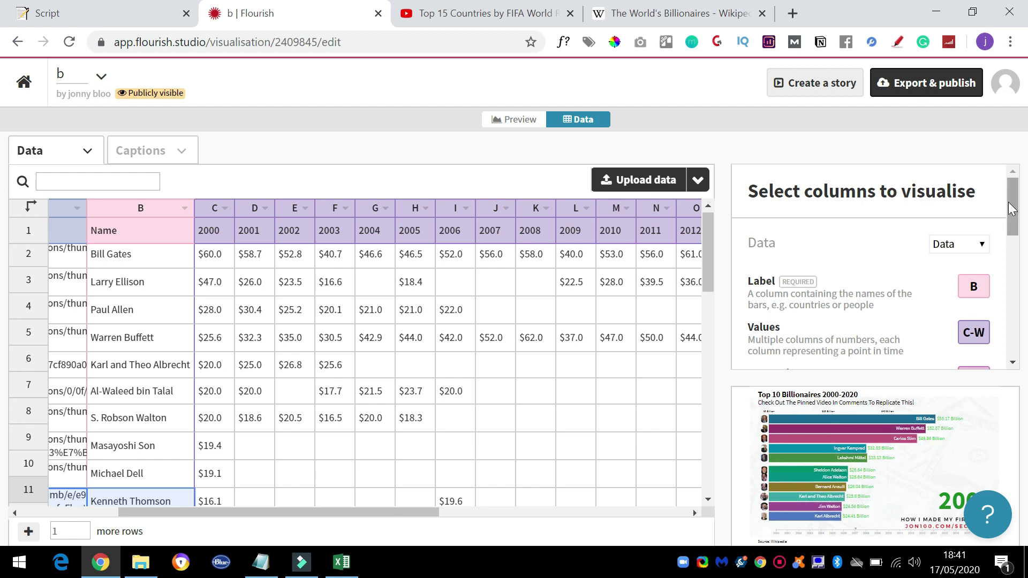
pyautogui.moveTo(1009, 209); pyautogui.dragTo(1017, 223)
pyautogui.click(749, 223)
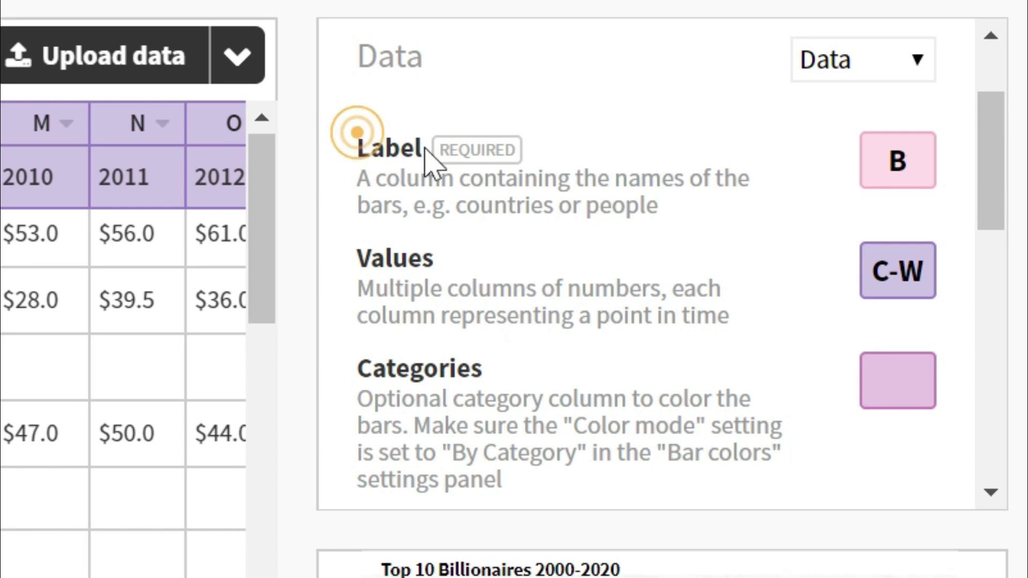
pyautogui.moveTo(429, 155); pyautogui.dragTo(734, 245)
pyautogui.click(700, 229)
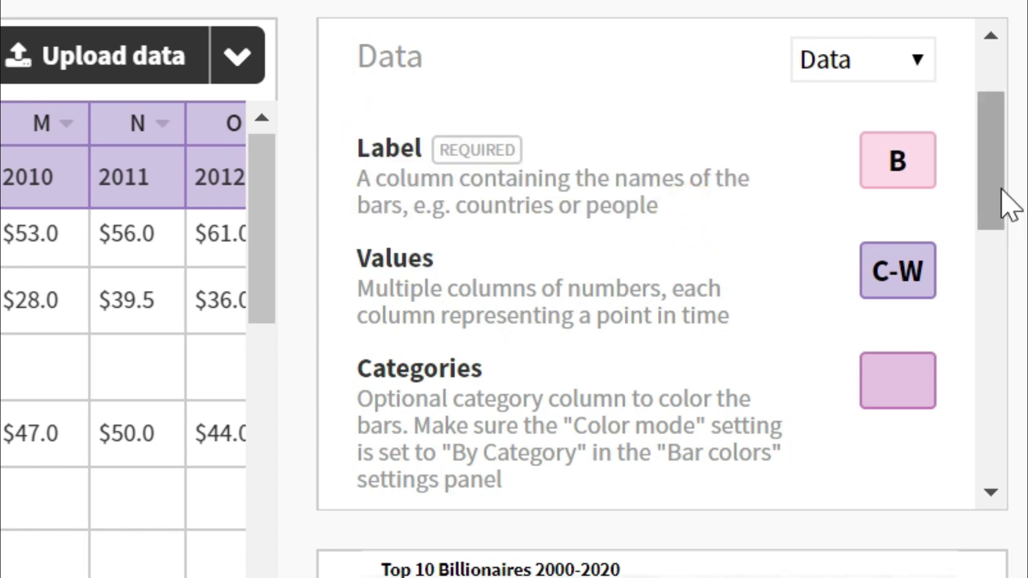
pyautogui.moveTo(1001, 188); pyautogui.dragTo(996, 259)
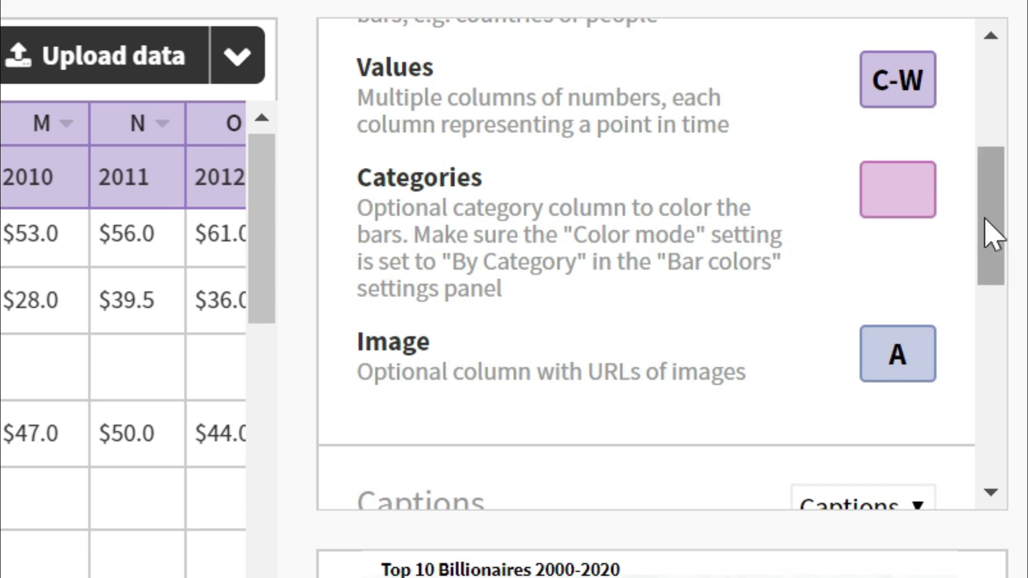
pyautogui.moveTo(991, 230); pyautogui.dragTo(987, 211)
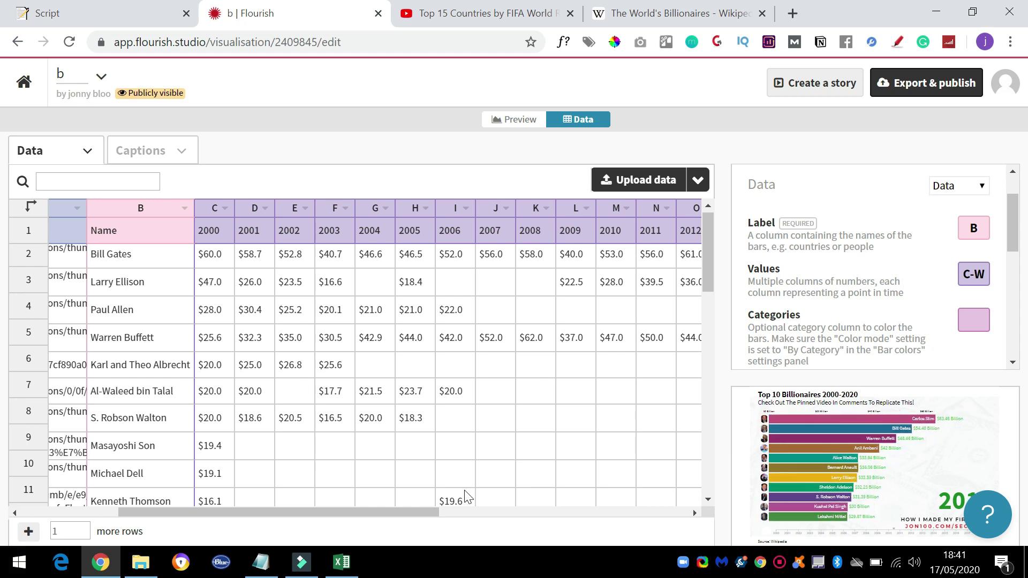
# Back in Excel, select and then deselect Sheet1's header row, from Name across the years
pyautogui.click(341, 561)
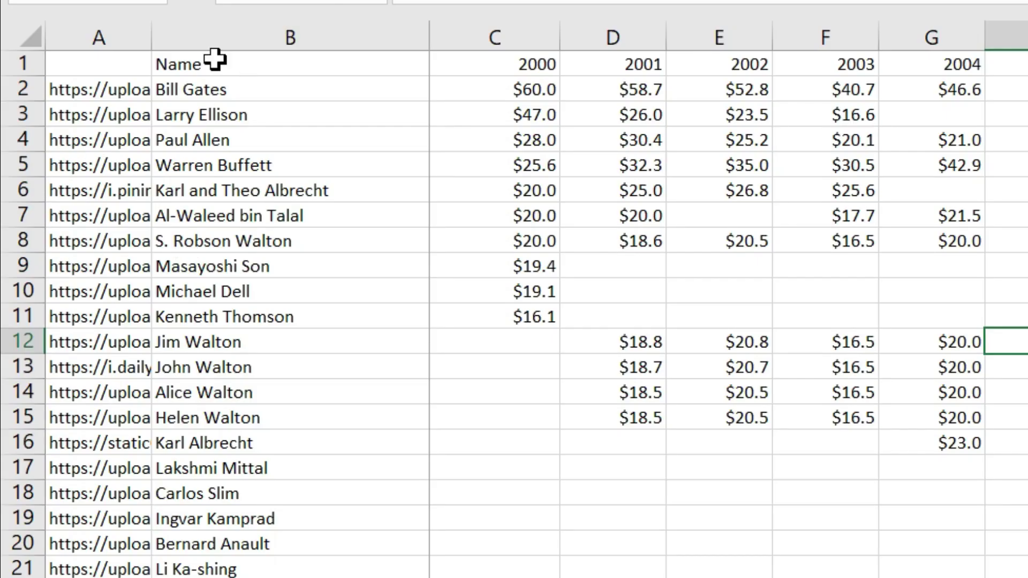
pyautogui.moveTo(214, 60); pyautogui.dragTo(1017, 64)
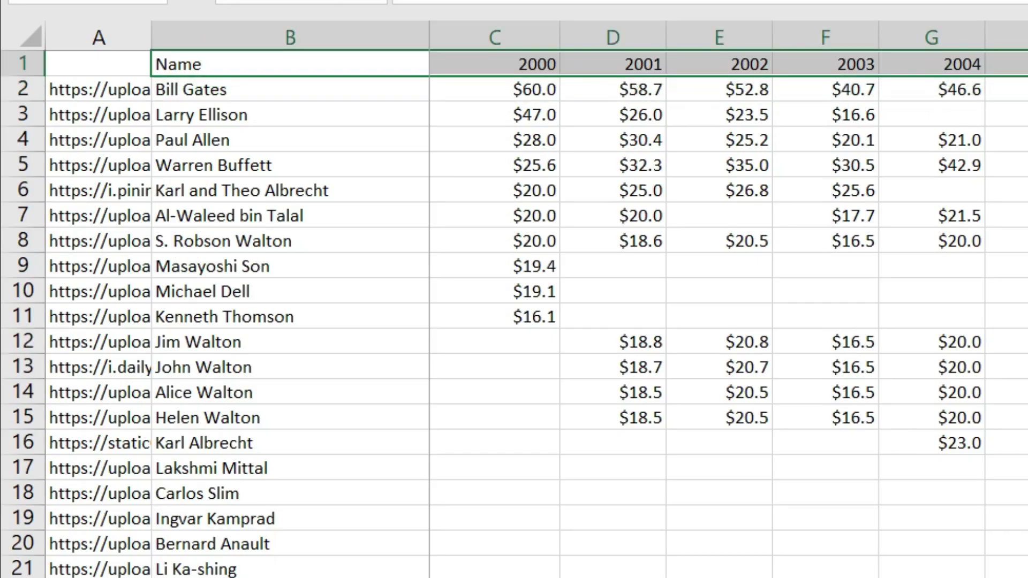
pyautogui.click(103, 212)
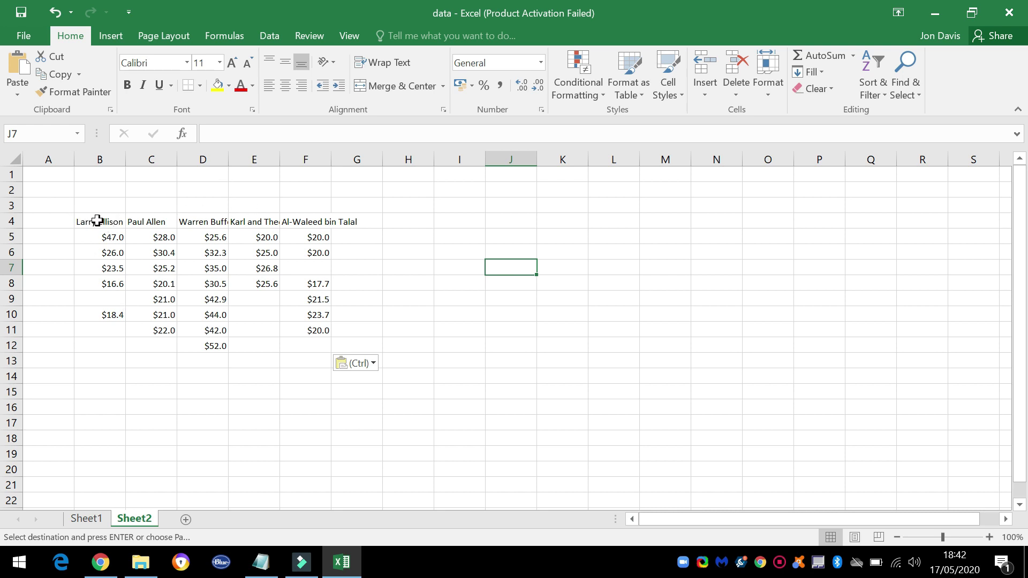
# Paste the B4:G12 names-and-values block transposed at I4, then select cell I3
pyautogui.moveTo(96, 222); pyautogui.dragTo(347, 358)
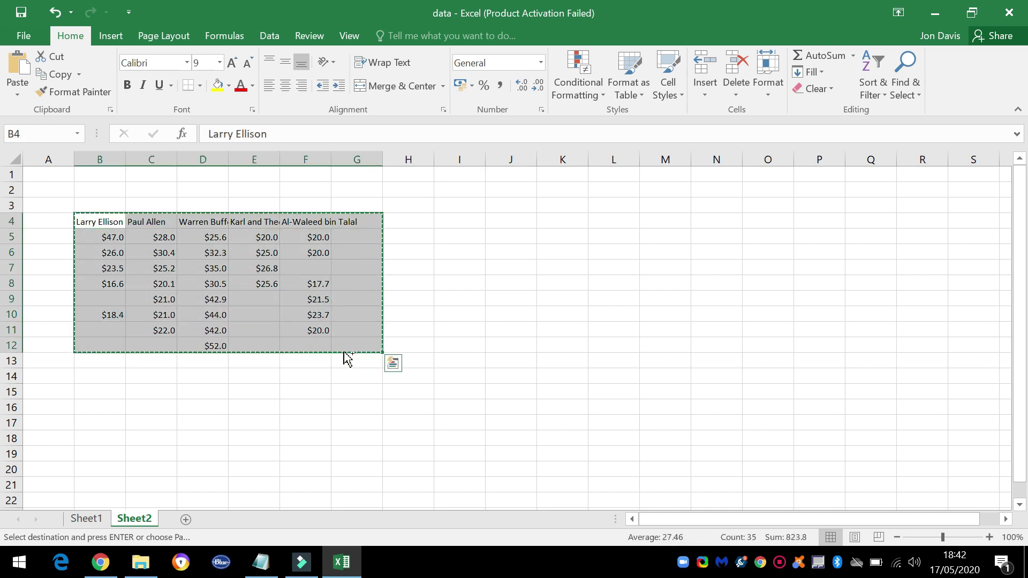
pyautogui.click(449, 219)
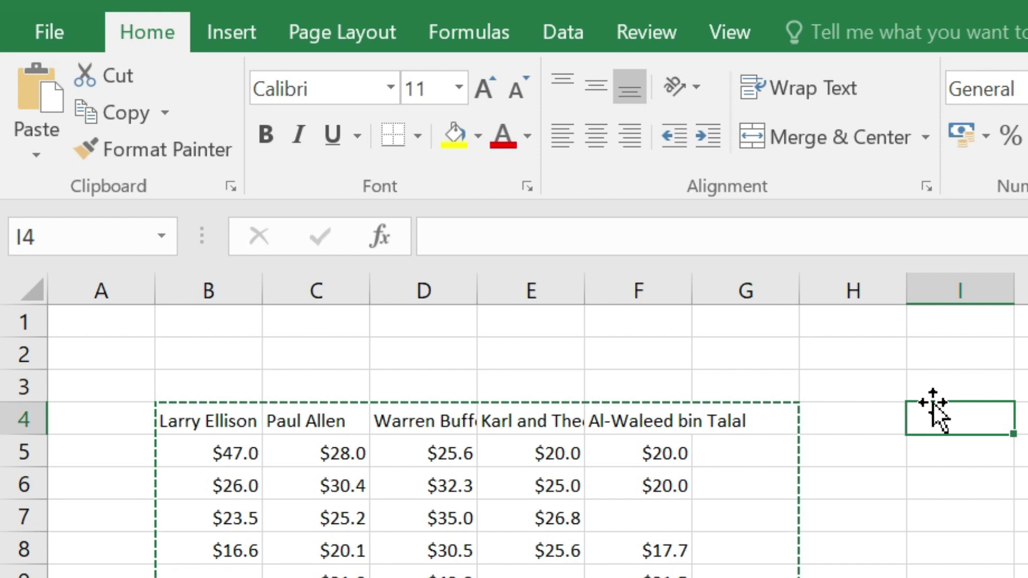
pyautogui.click(38, 157)
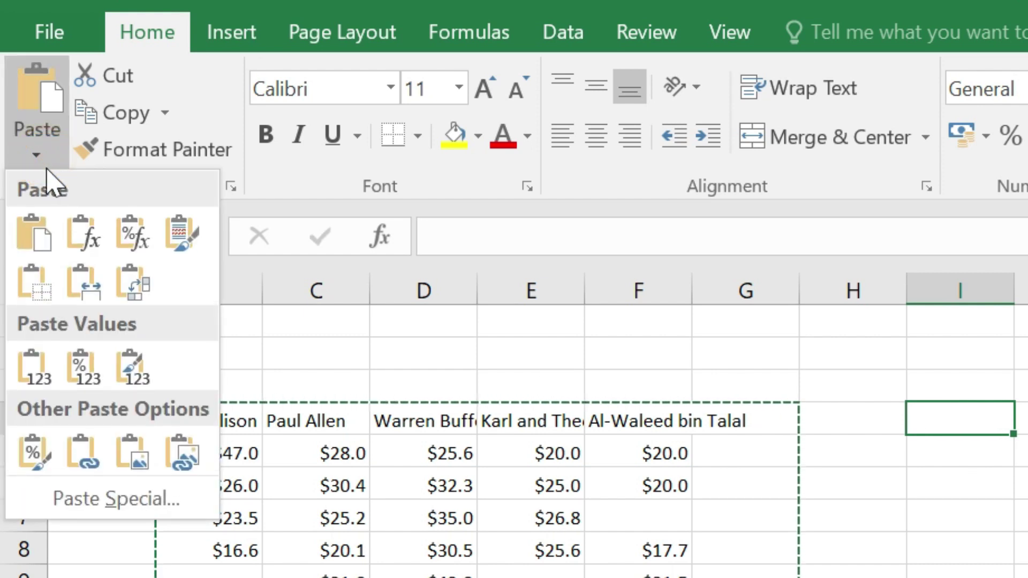
pyautogui.click(132, 289)
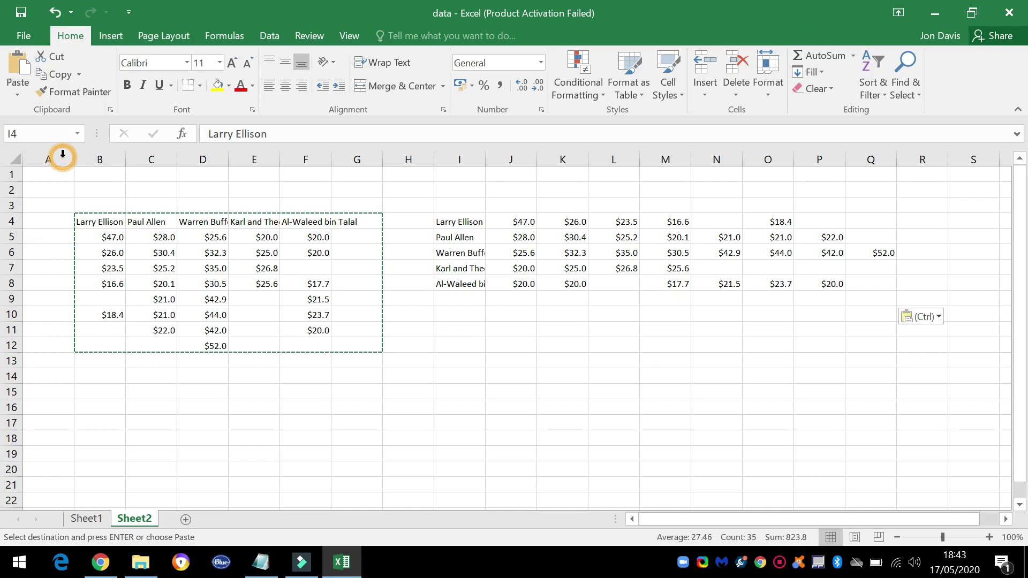
pyautogui.click(533, 358)
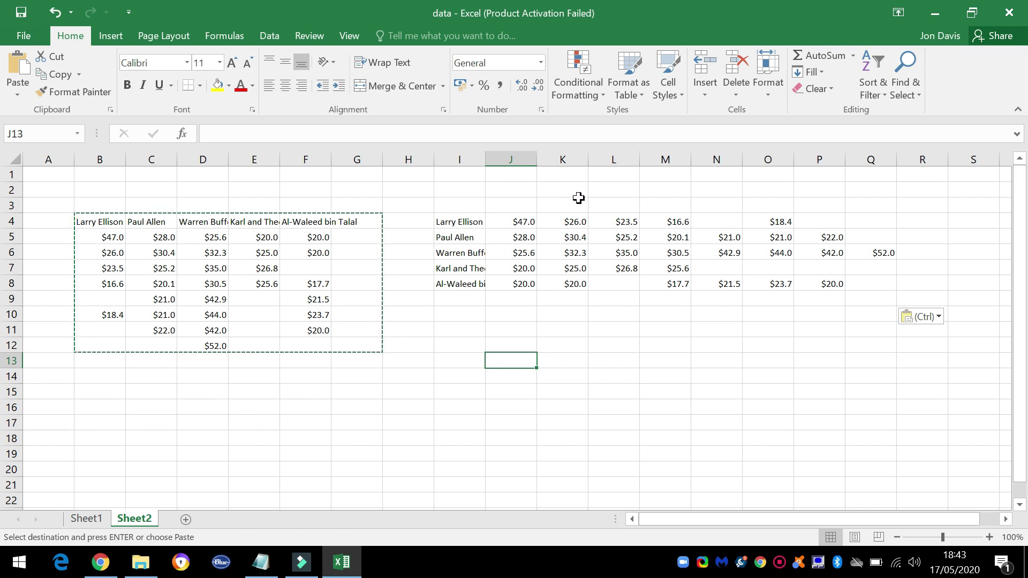
pyautogui.click(522, 203)
pyautogui.press('Left')
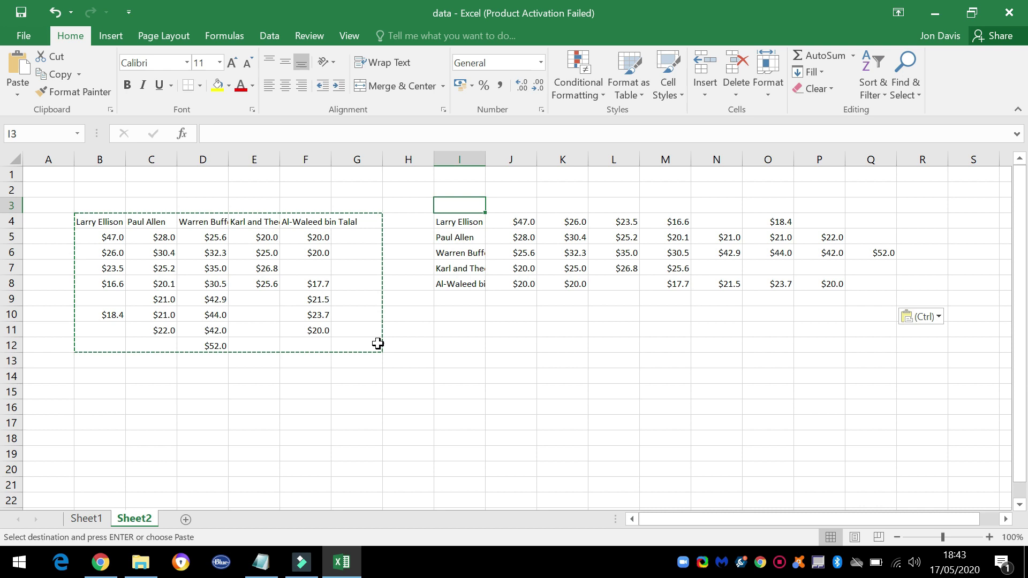
# Back in Flourish, preview the bar chart race and browse its bar colour palettes
pyautogui.hotkey('alt', 'Tab')
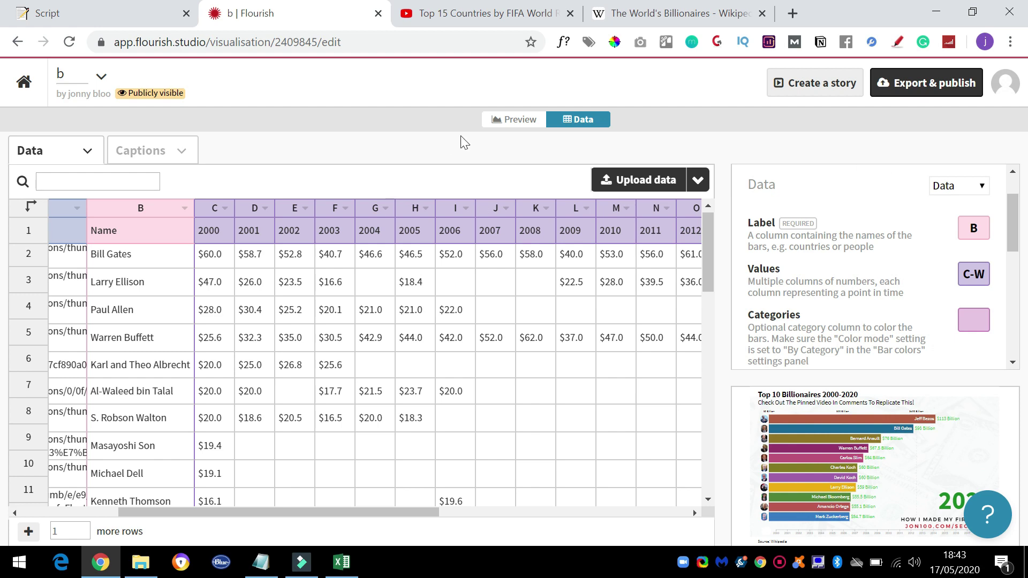
pyautogui.click(530, 121)
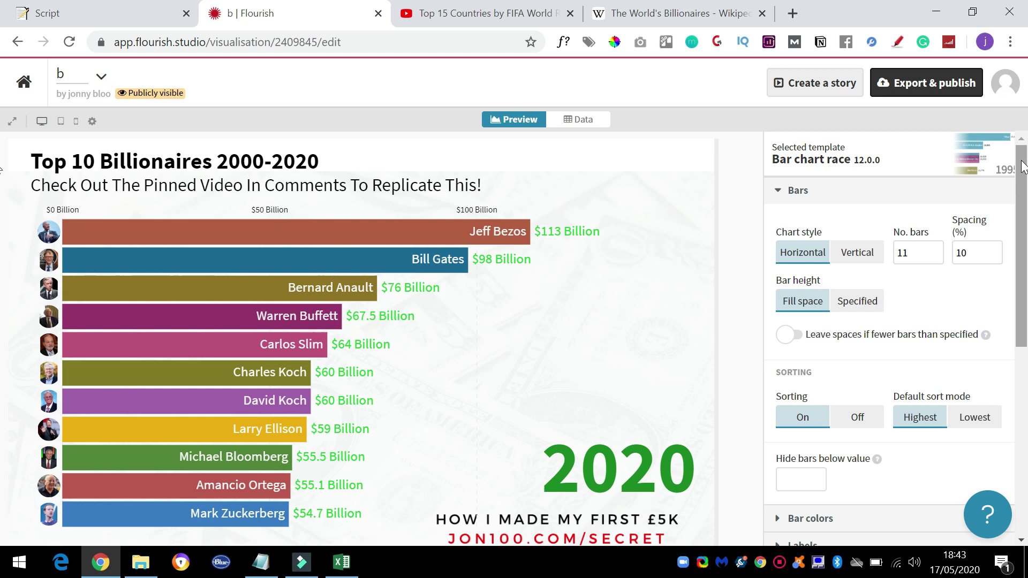
pyautogui.click(777, 195)
pyautogui.click(803, 218)
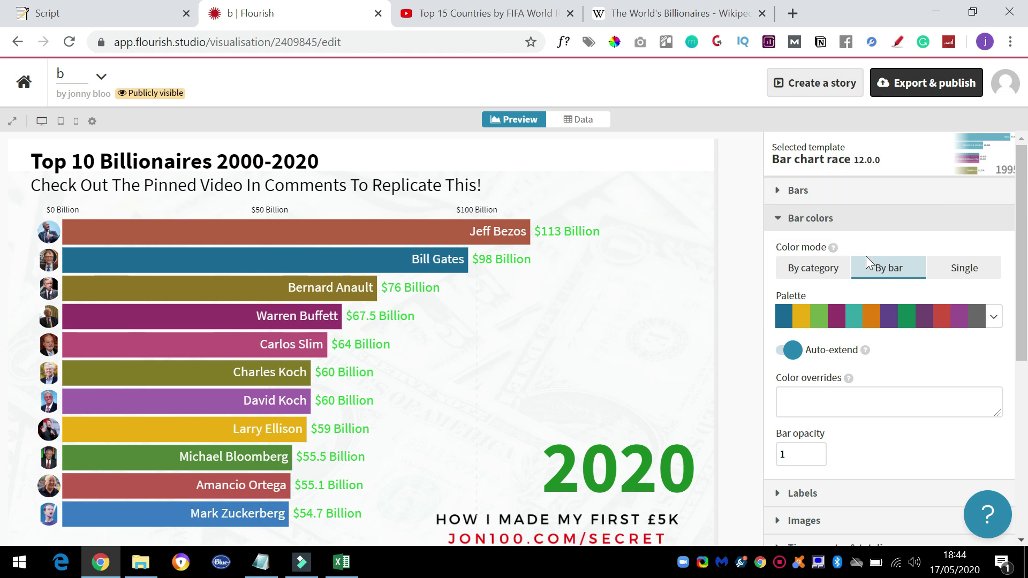
pyautogui.click(994, 315)
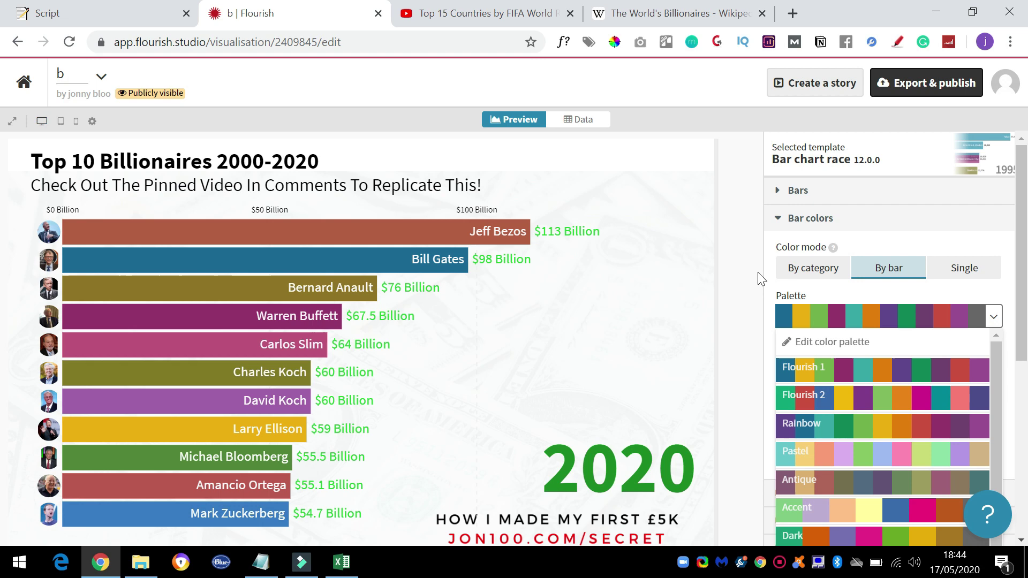
pyautogui.click(781, 219)
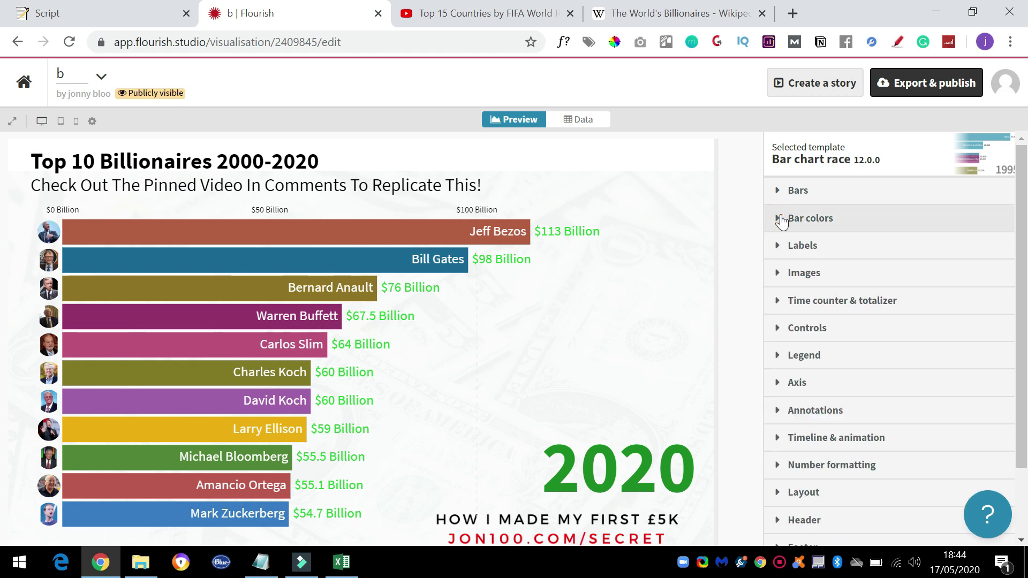
# Check the bar image settings, then widen data column A so image URLs are readable
pyautogui.click(779, 272)
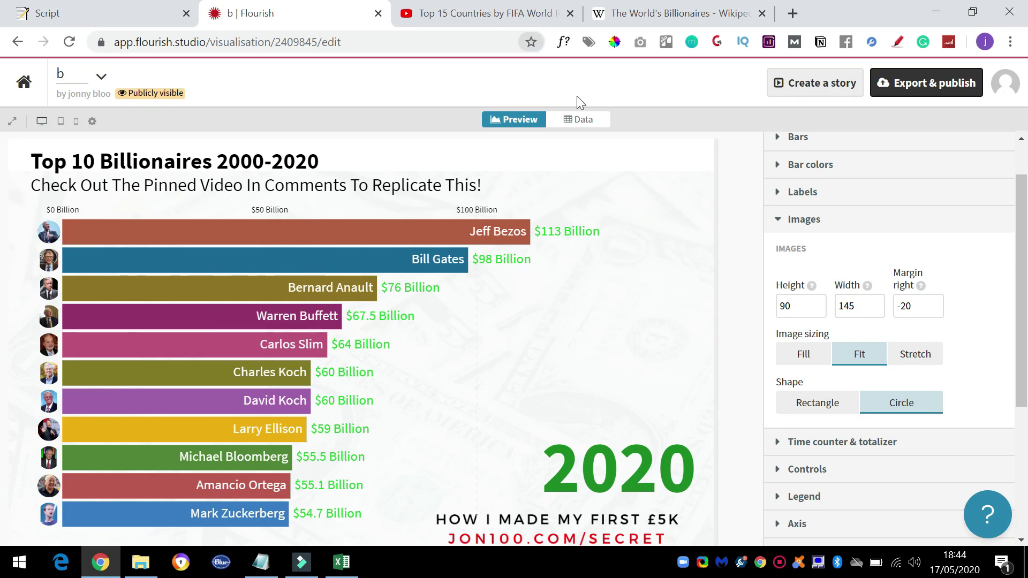
pyautogui.click(573, 123)
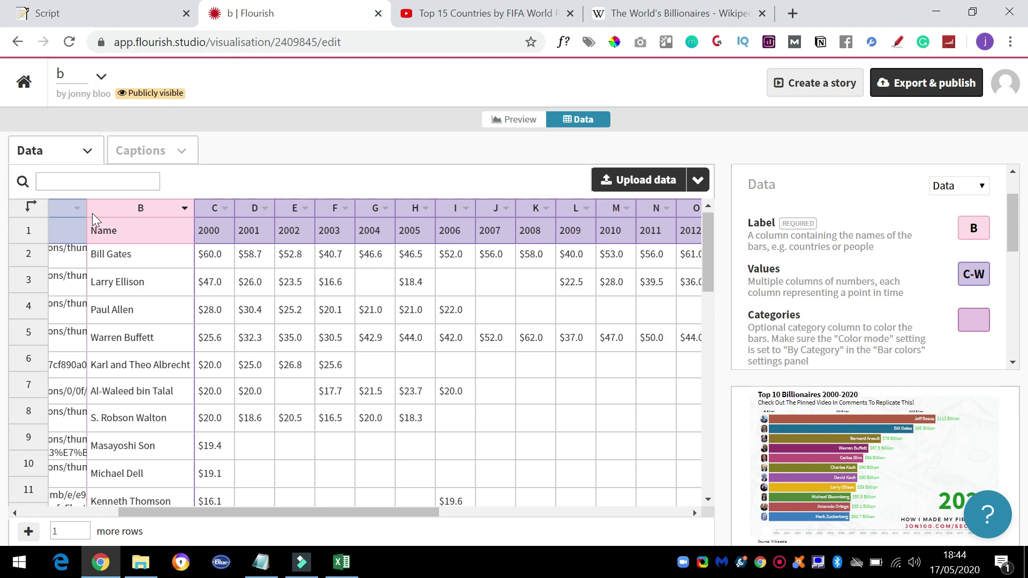
pyautogui.moveTo(84, 203); pyautogui.dragTo(330, 222)
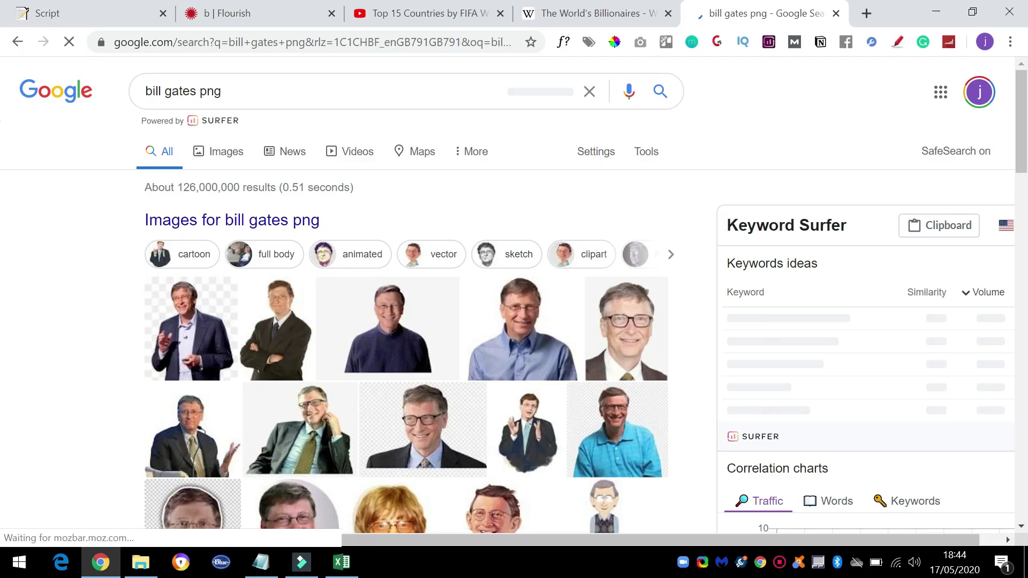
# Browse Google image results for 'bill gates png' and inspect the first picture's options
pyautogui.click(210, 152)
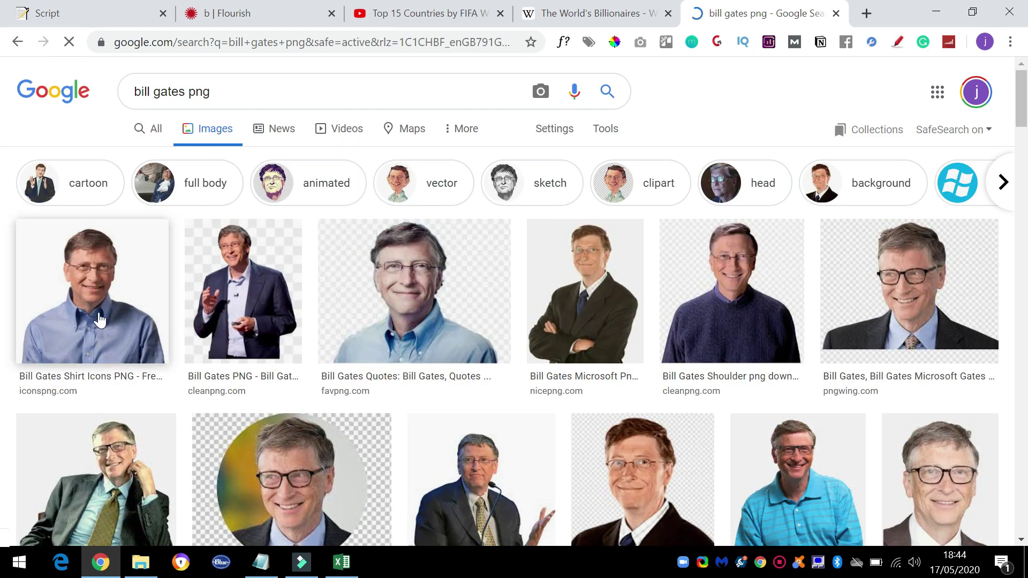
pyautogui.rightClick(100, 301)
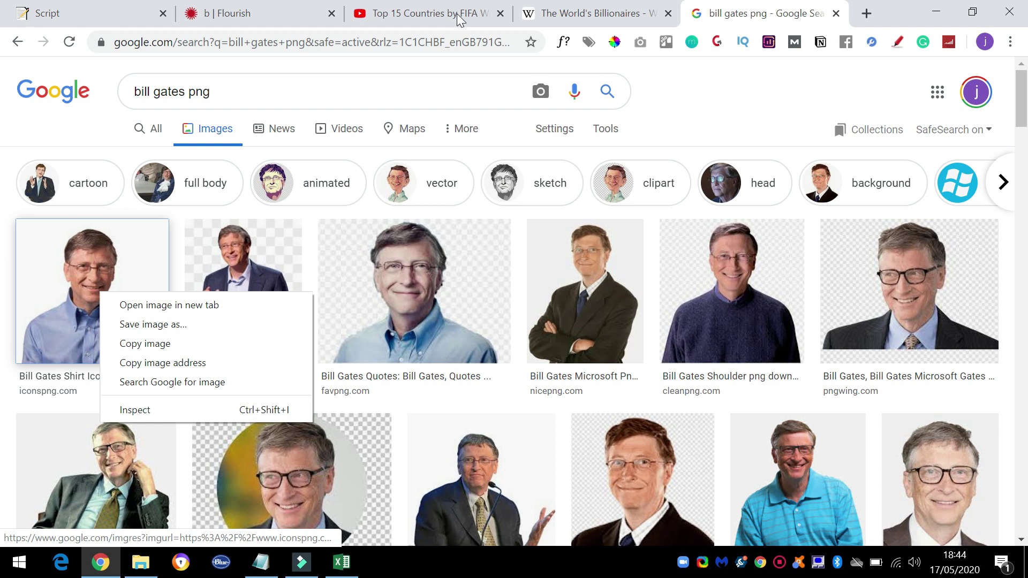
pyautogui.click(249, 9)
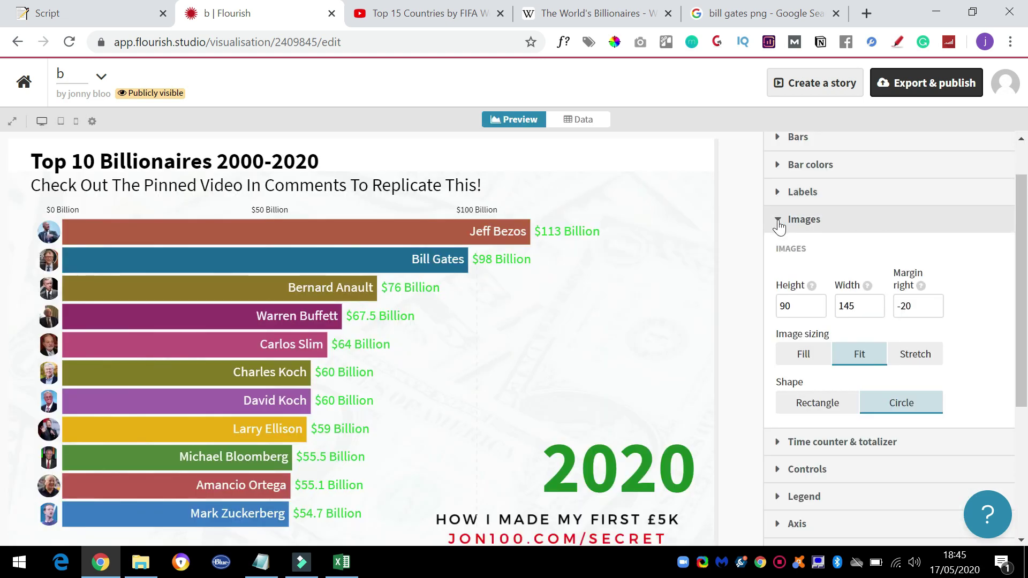
# Turn off the money background image in the Layout background settings
pyautogui.click(782, 226)
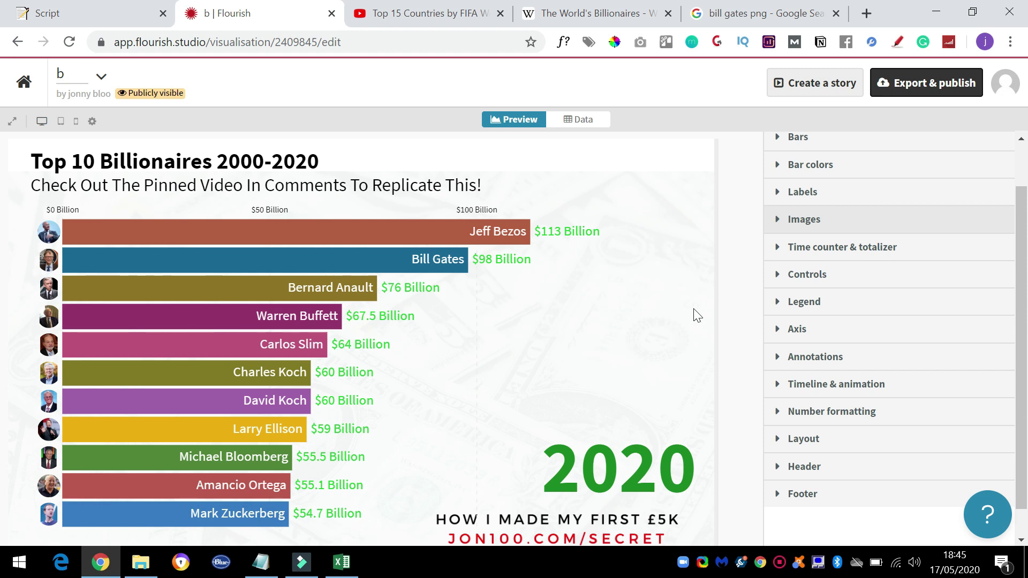
pyautogui.click(780, 443)
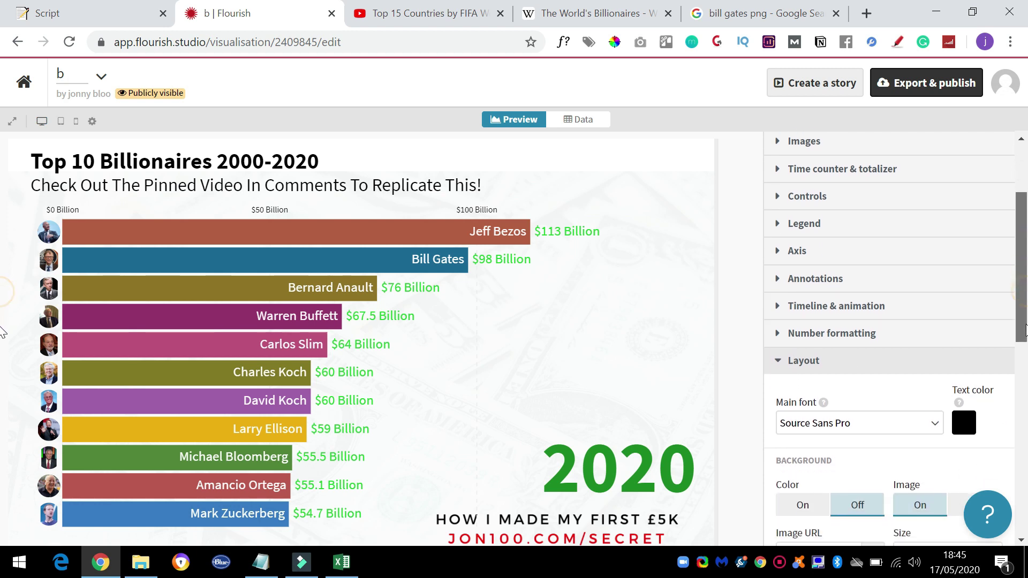
pyautogui.moveTo(1024, 330); pyautogui.dragTo(1020, 399)
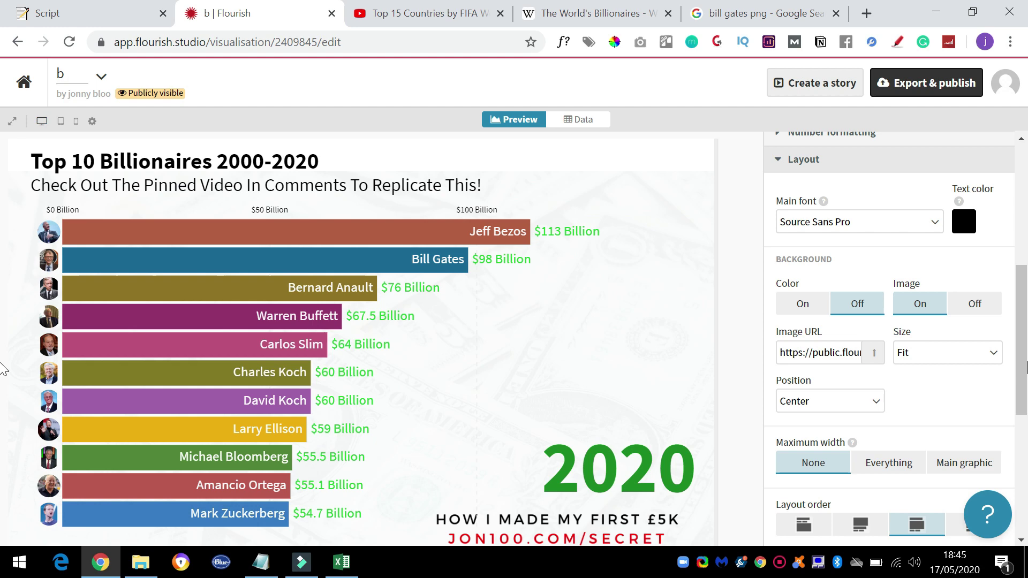
pyautogui.moveTo(1021, 343); pyautogui.dragTo(1021, 357)
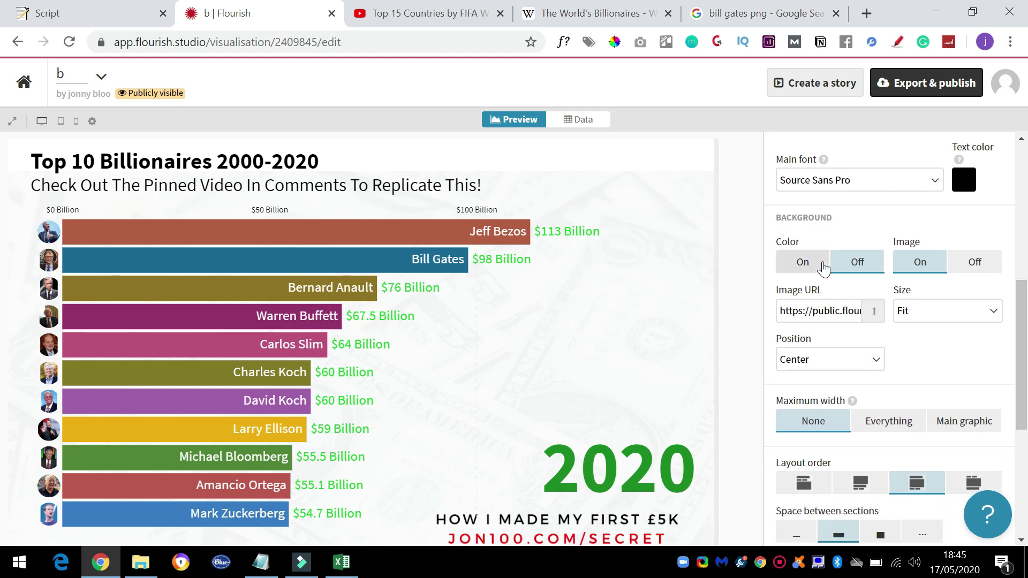
pyautogui.click(973, 262)
# Turn on a solid background colour, trying spring green before settling on white
pyautogui.click(789, 262)
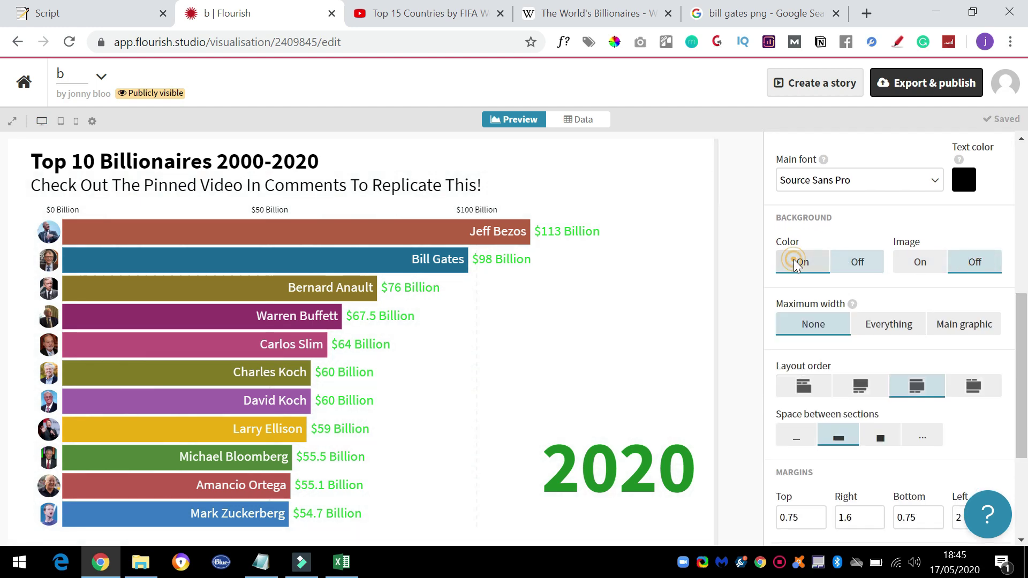
pyautogui.click(787, 320)
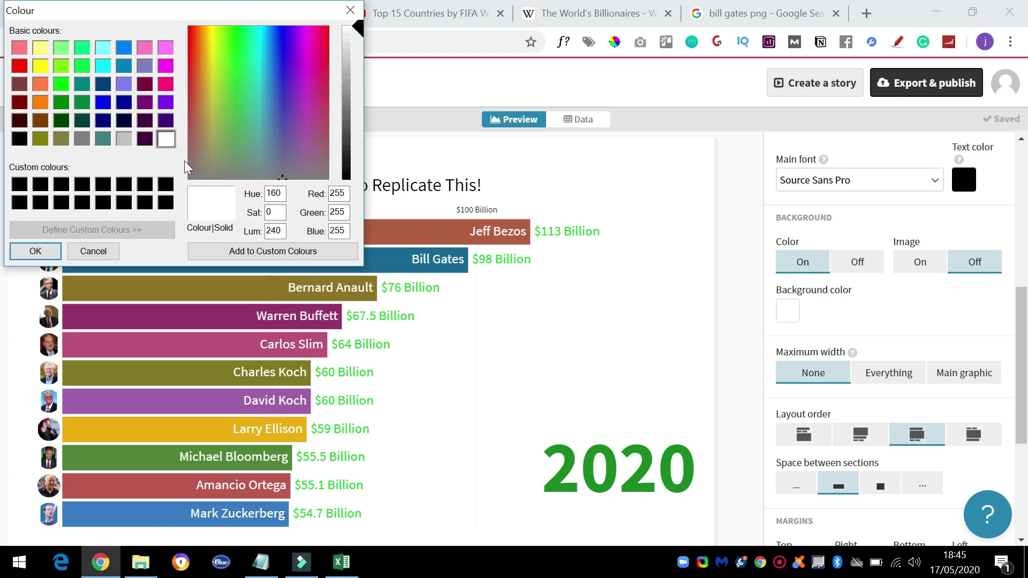
pyautogui.click(82, 67)
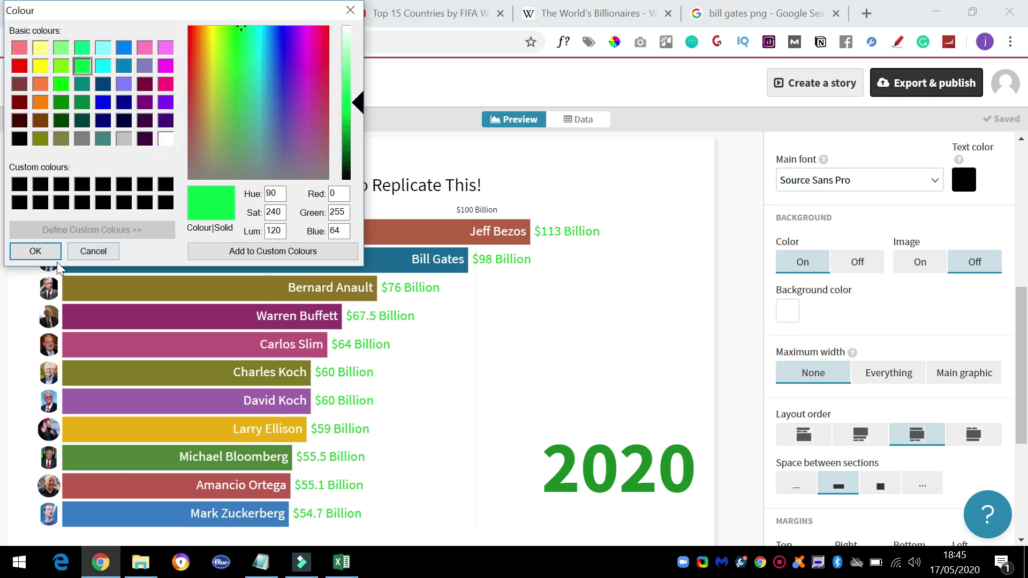
pyautogui.click(35, 251)
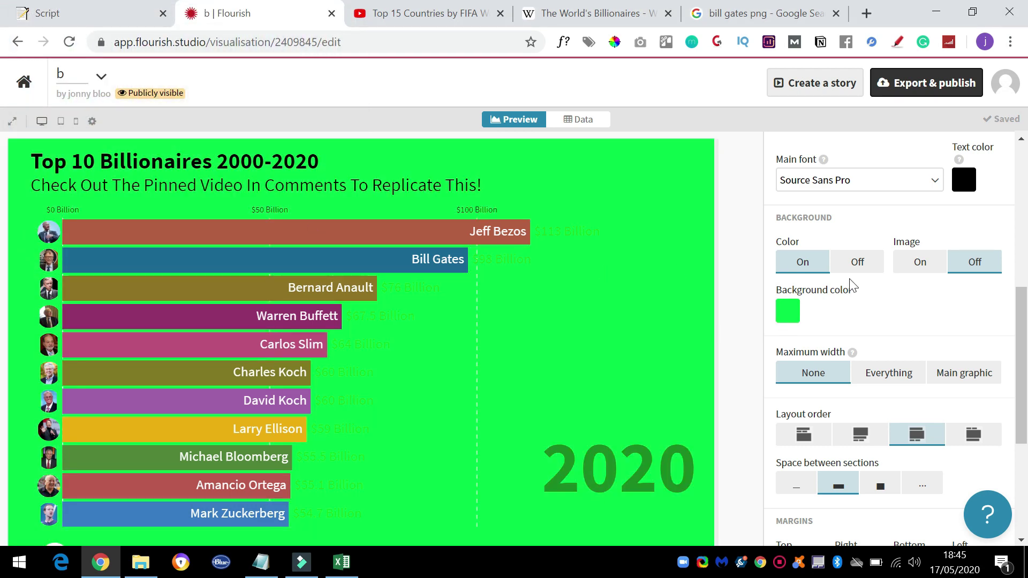
pyautogui.click(786, 311)
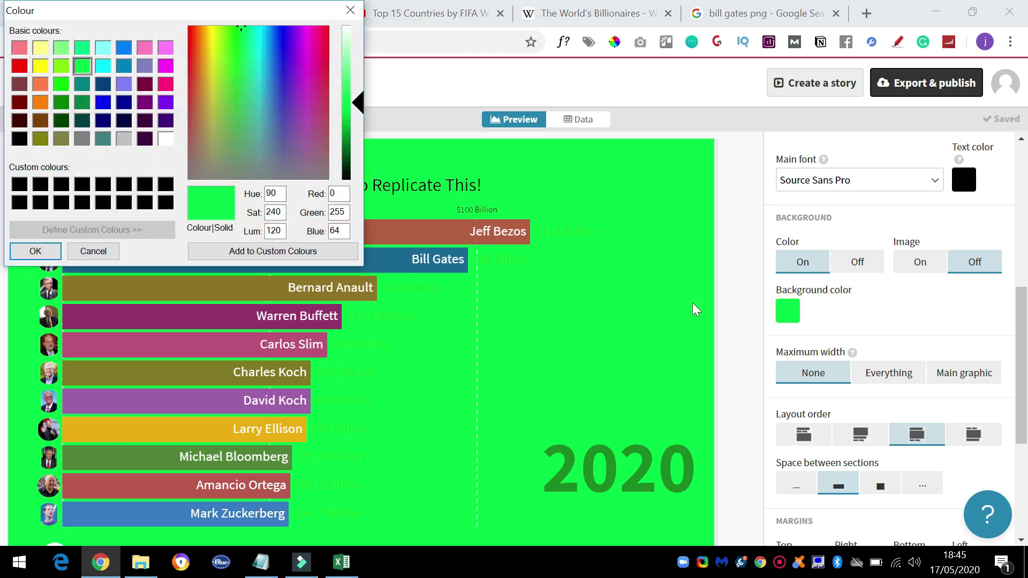
pyautogui.click(166, 139)
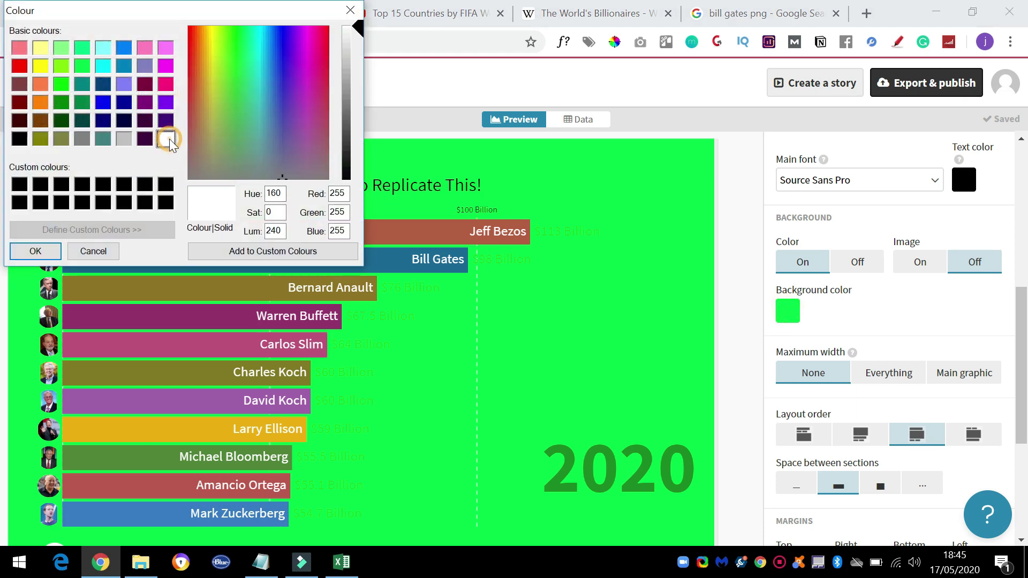
pyautogui.click(35, 251)
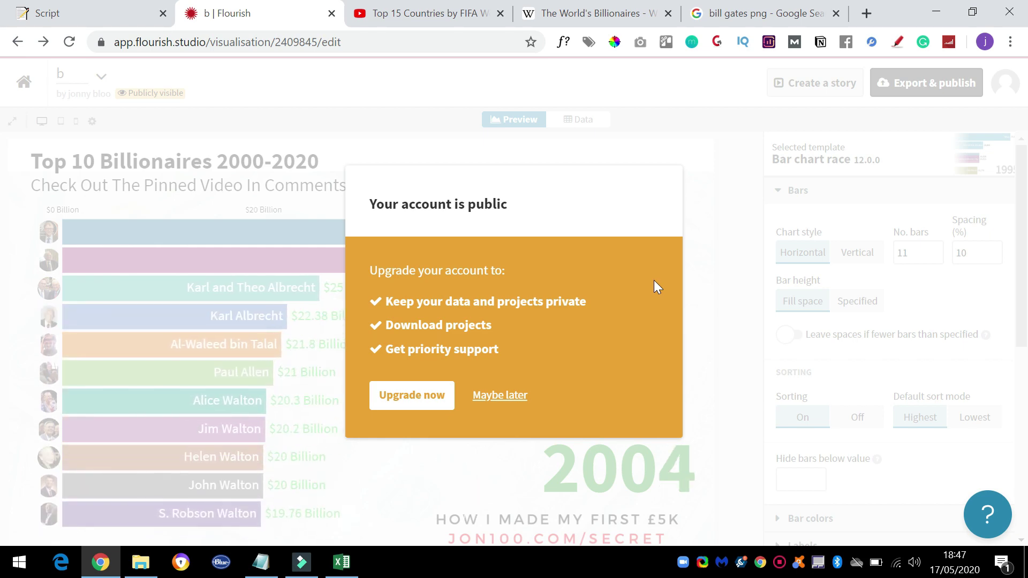
# Dismiss the account upgrade notice with 'Maybe later'
pyautogui.click(676, 143)
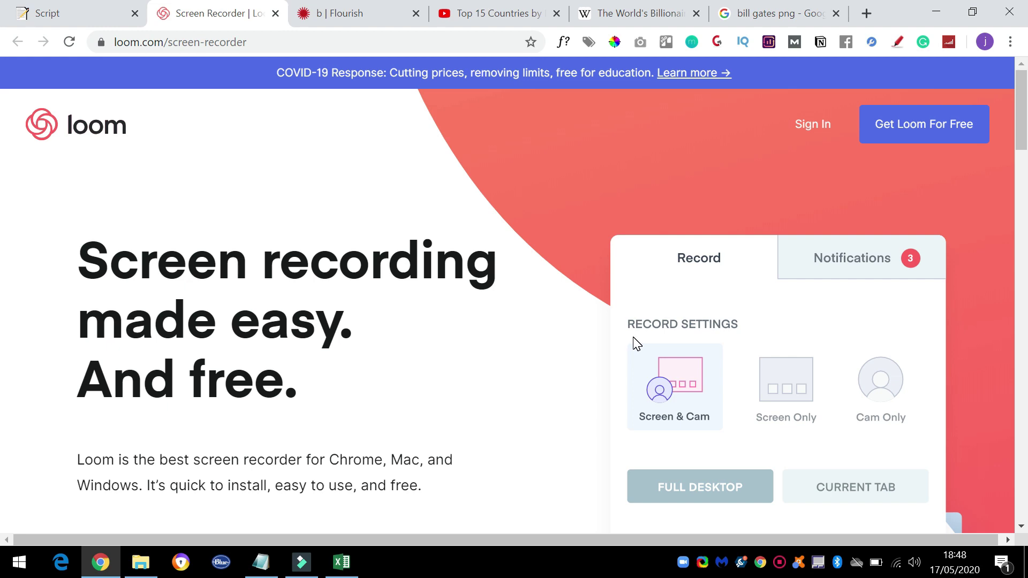
# Return from the Loom page to the Flourish bar chart race
pyautogui.click(348, 13)
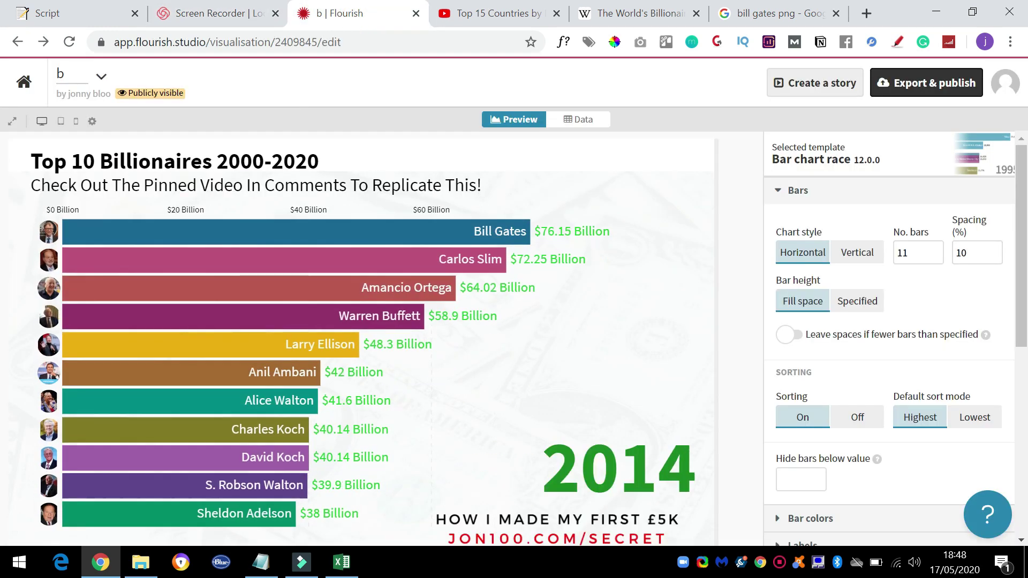